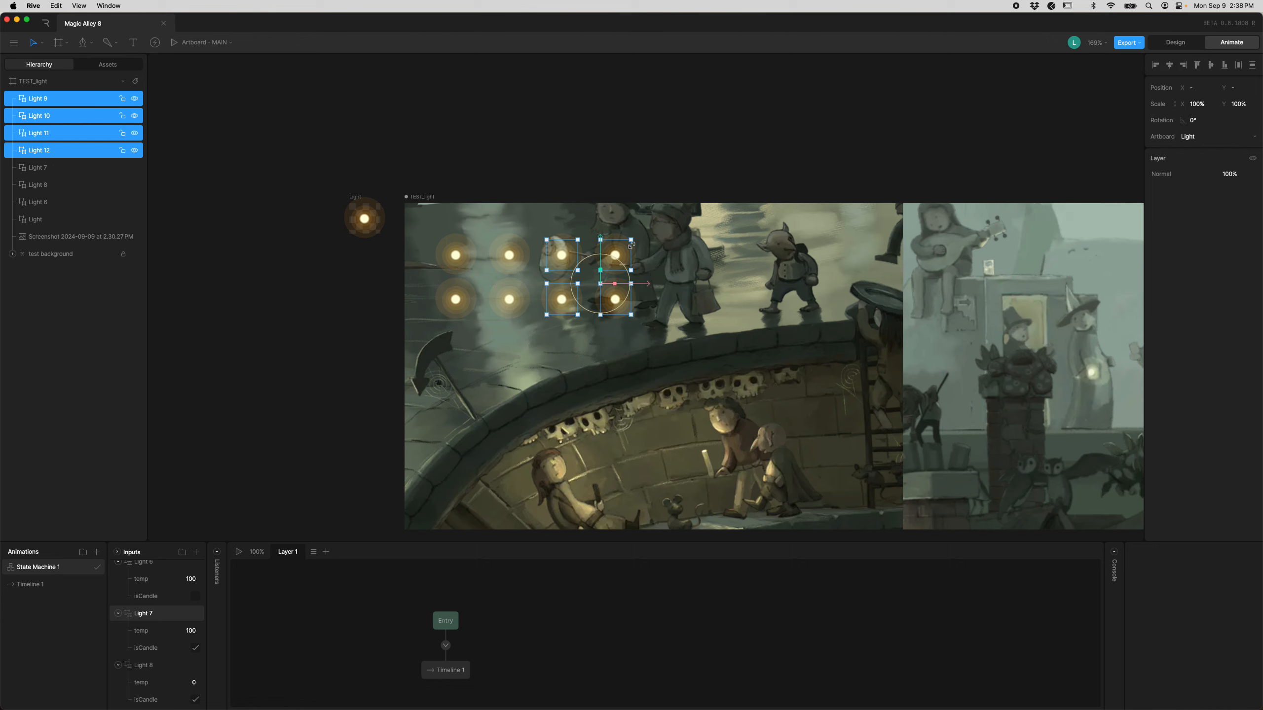
- Group Lights 9 to 12, scale the group to 140%, and preview the state machine
left_click(603, 254)
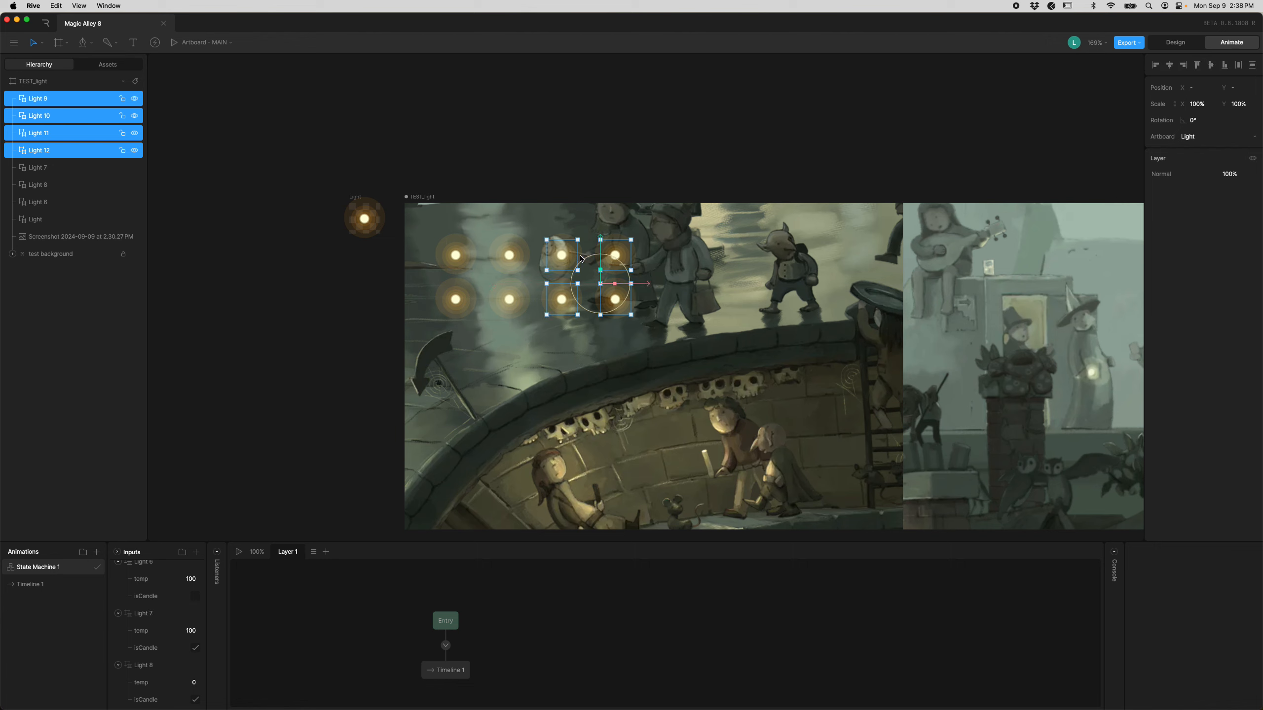
key("super+g")
left_click_drag(631, 239, 665, 209)
key("space")
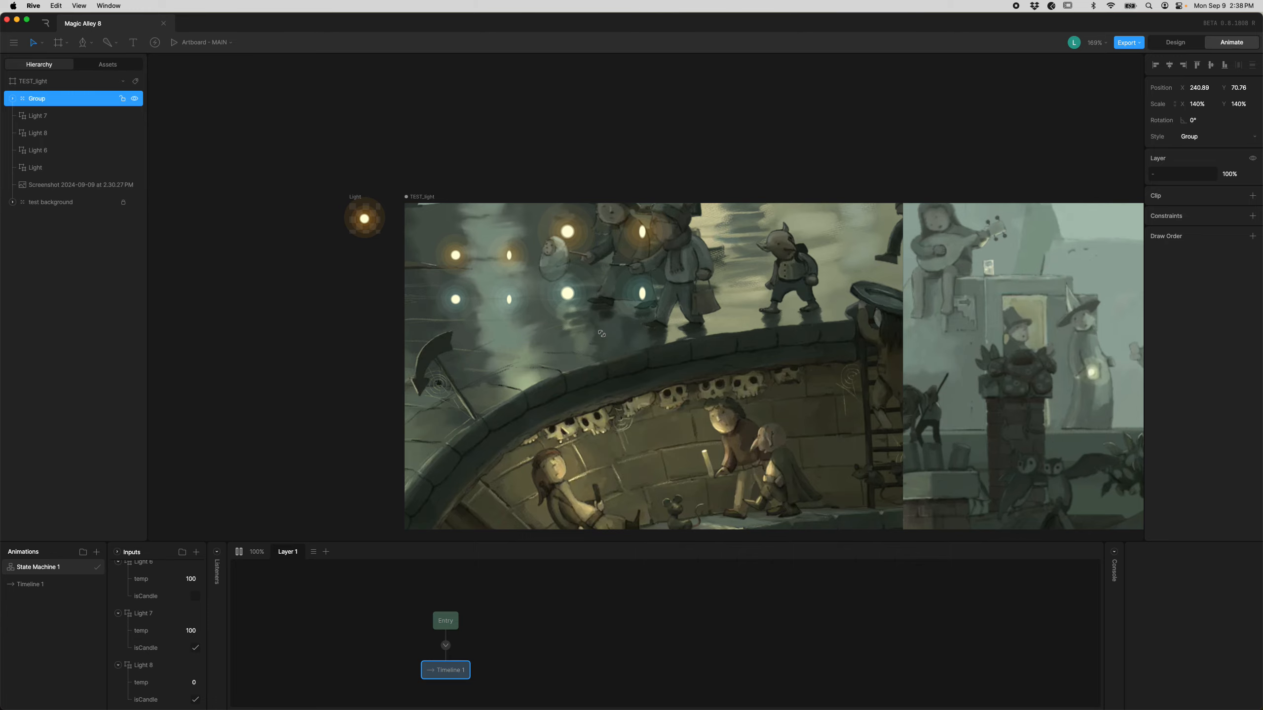
key("space")
- Play the MAIN state machine on the main alley artboard and examine the lights, especially the candles on the bar's chandelier
scroll(456, 364, "down", 8)
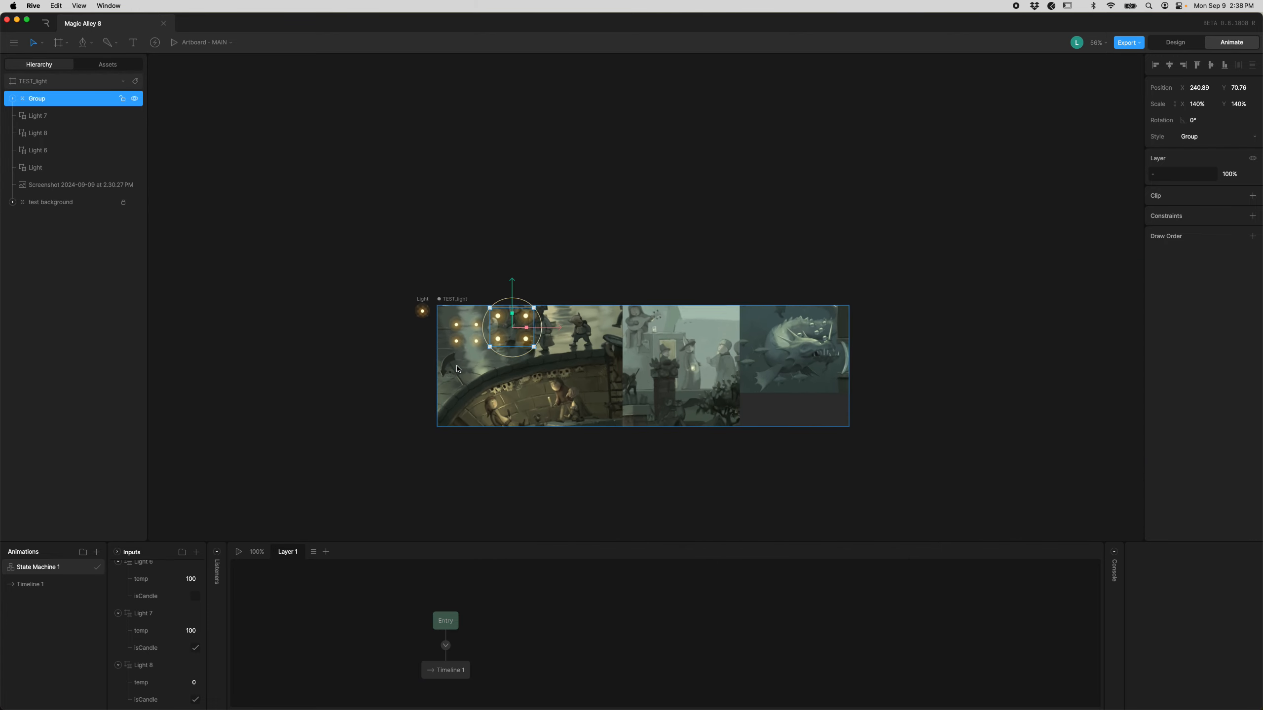
left_click_drag(281, 237, 1060, 295)
left_click_drag(482, 300, 676, 245)
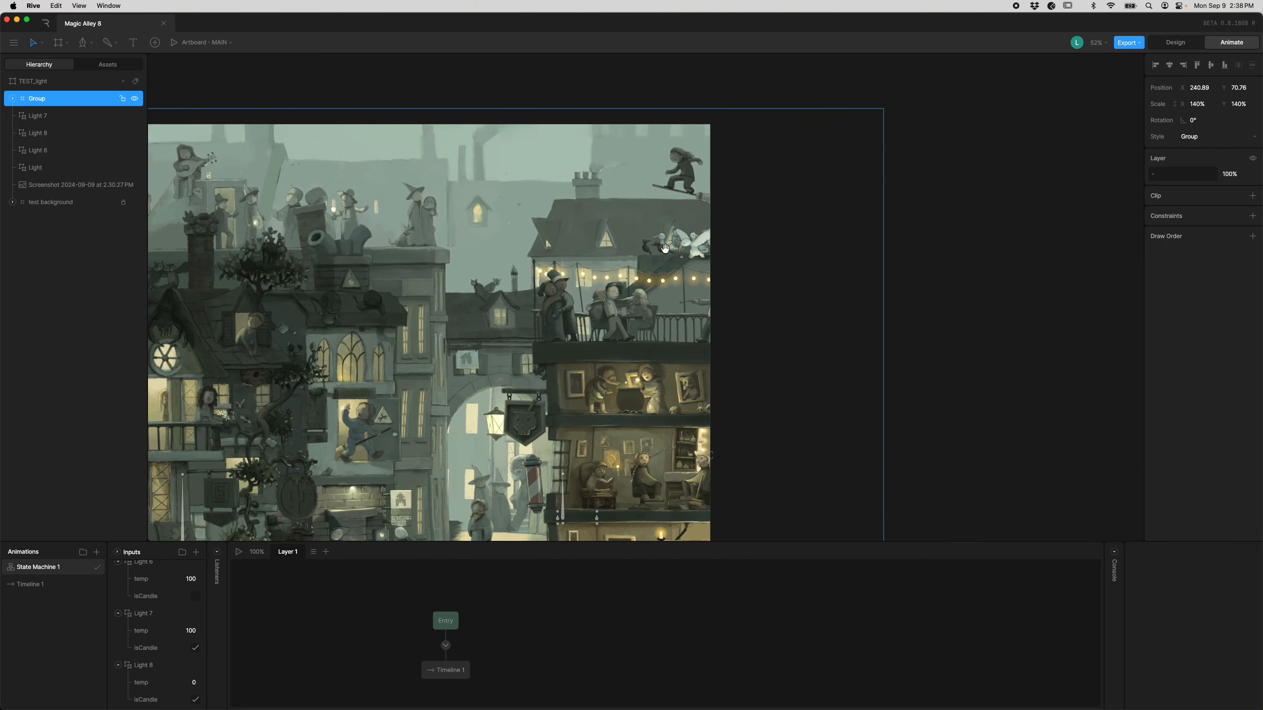
scroll(588, 276, "up", 2)
left_click(588, 277)
key("space")
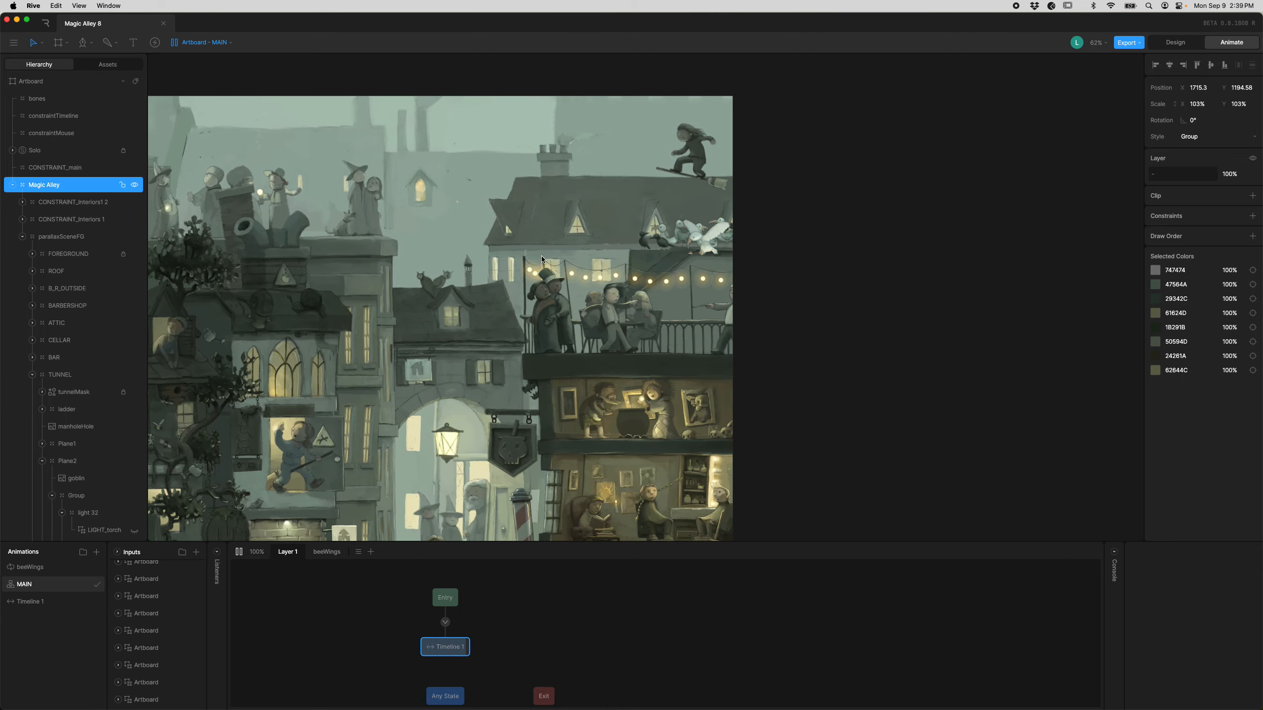
scroll(529, 388, "down", 5)
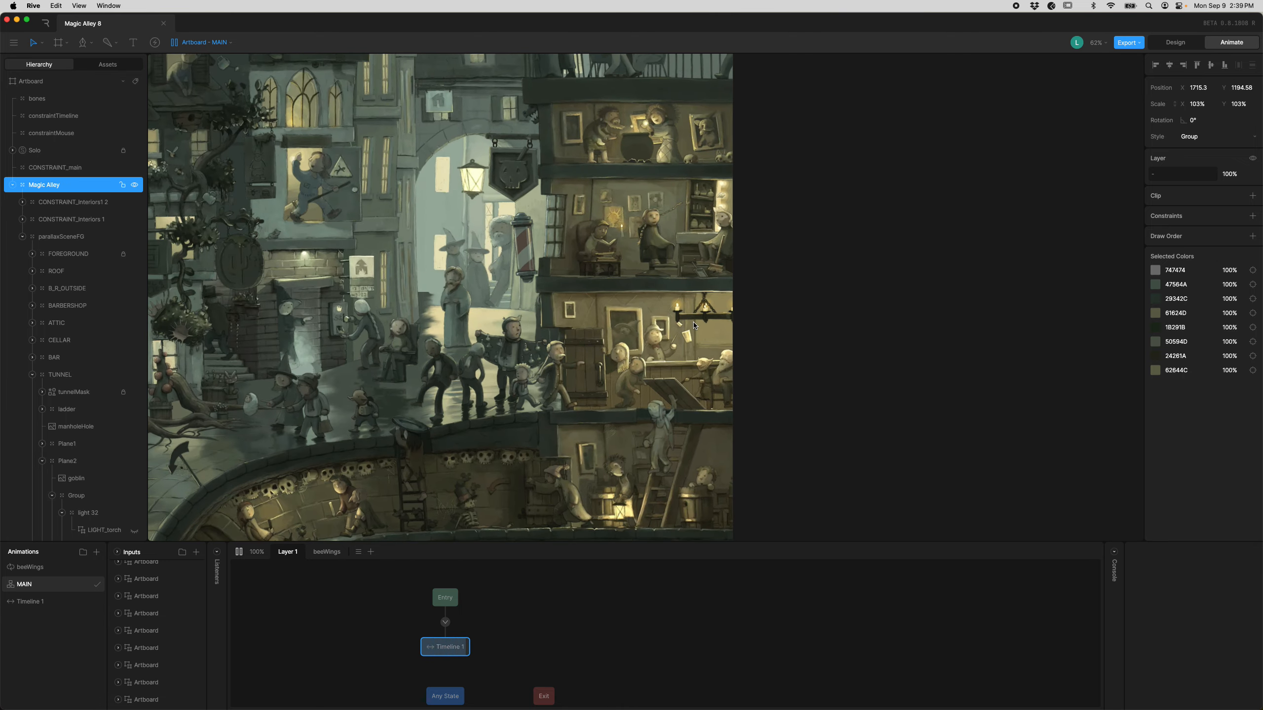
scroll(691, 319, "up", 10)
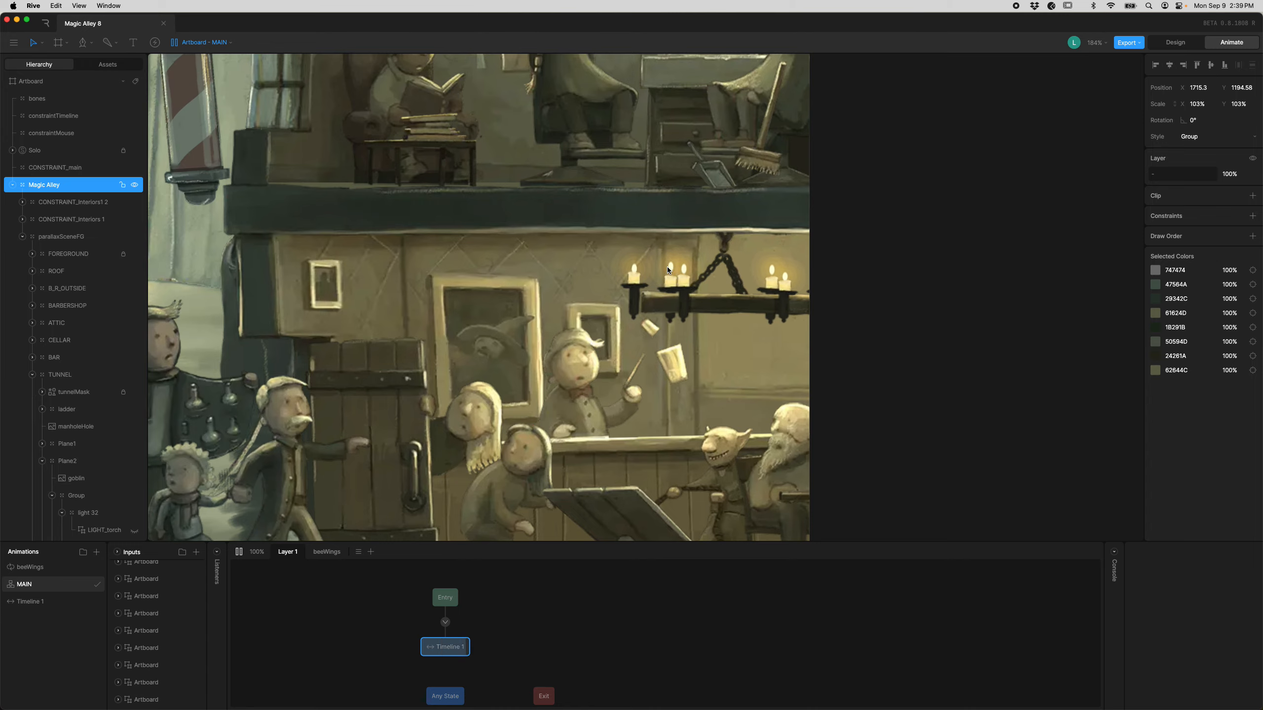
key("space")
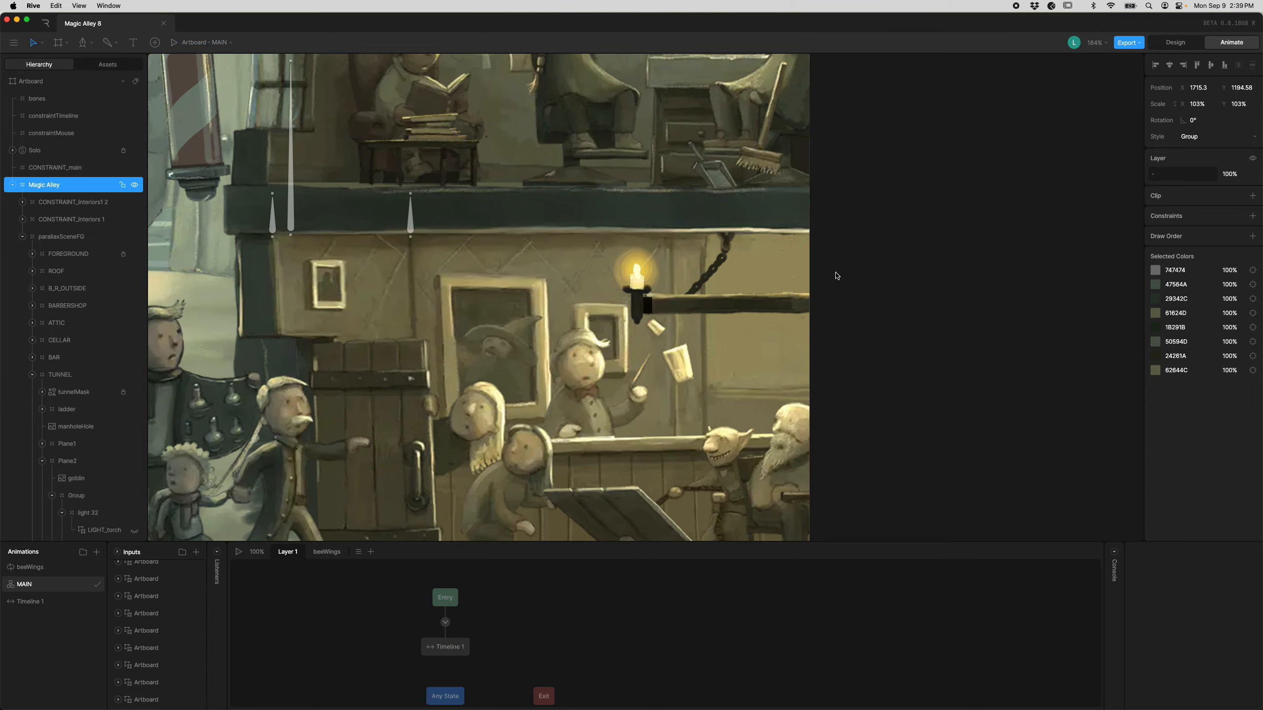
- Return to the TEST_light artboard, move Light 8 below its column to X 100.86, Y 153.82, and preview it
left_click(907, 299)
scroll(910, 308, "down", 10)
left_click_drag(867, 311, 2, 245)
left_click_drag(631, 102, 513, 313)
scroll(665, 235, "up", 8)
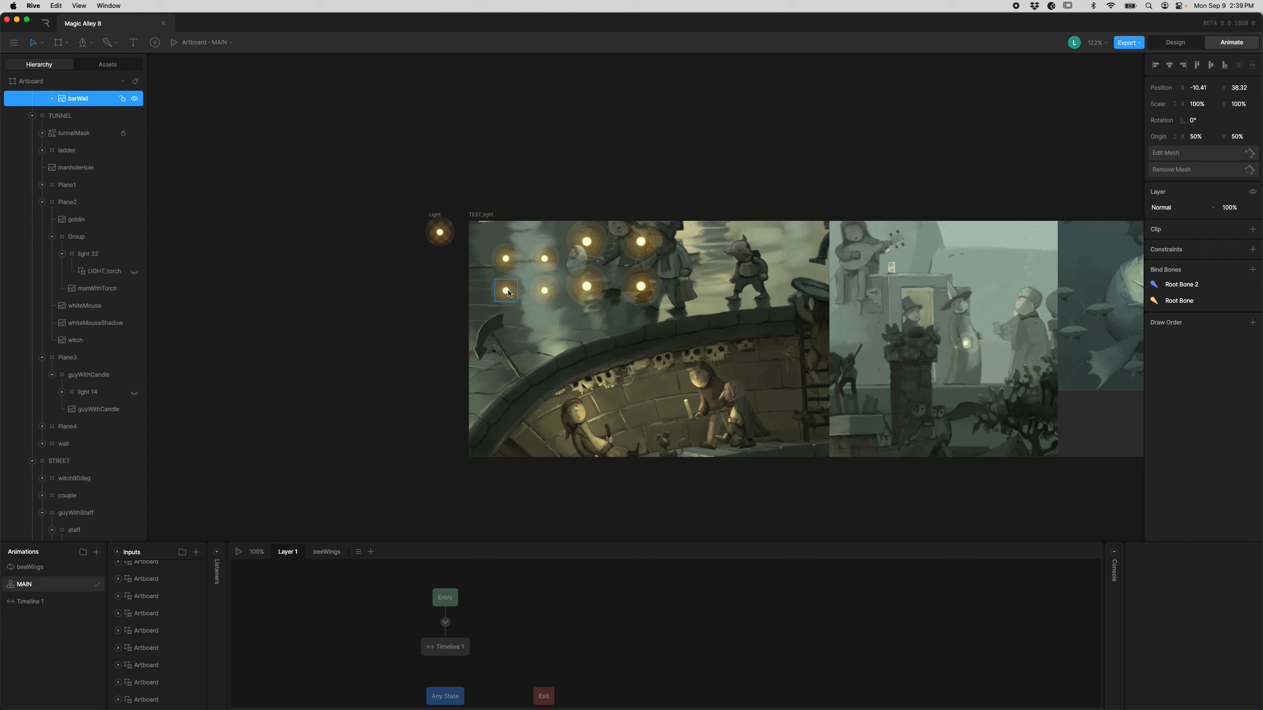
left_click(518, 330)
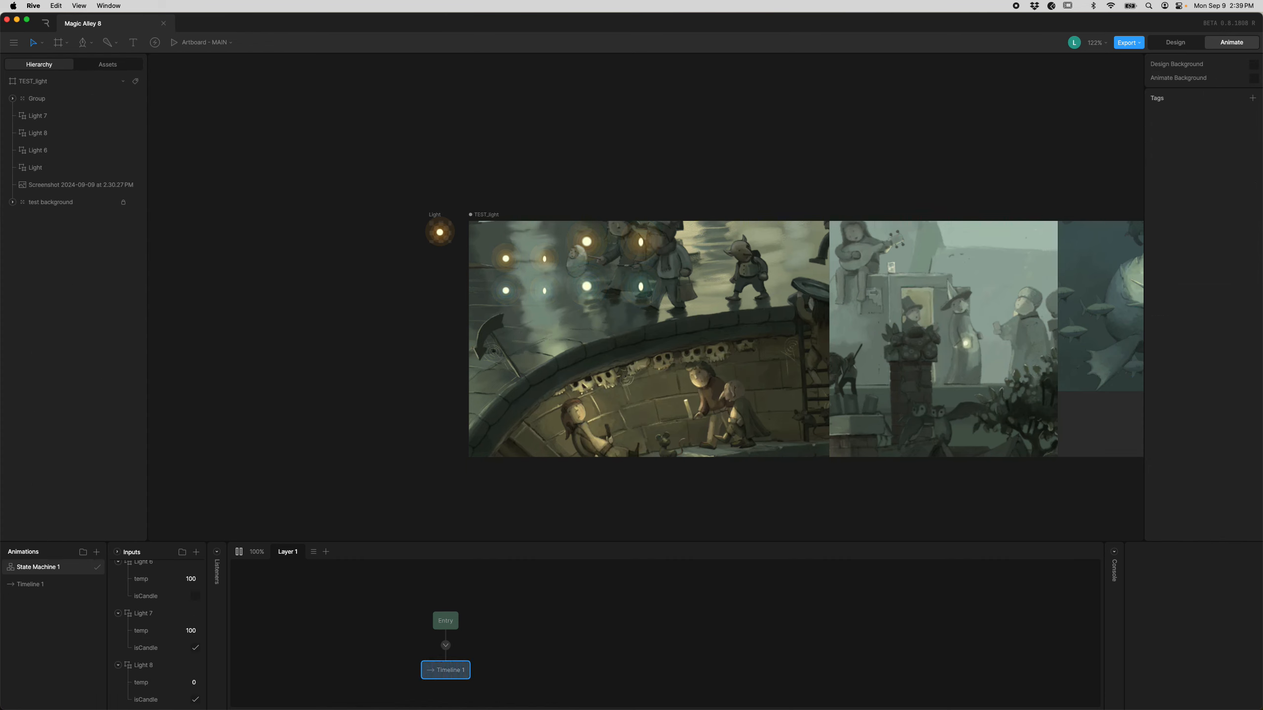
left_click(548, 259)
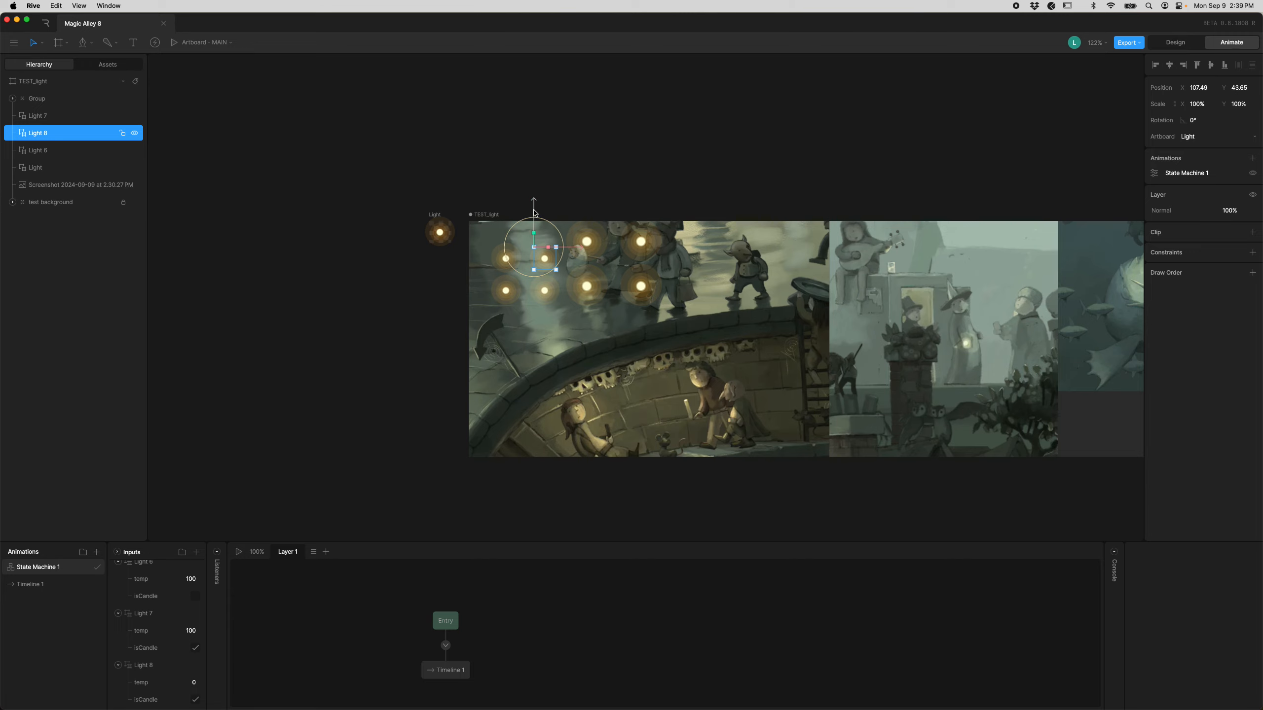
left_click_drag(533, 212, 568, 314)
key("space")
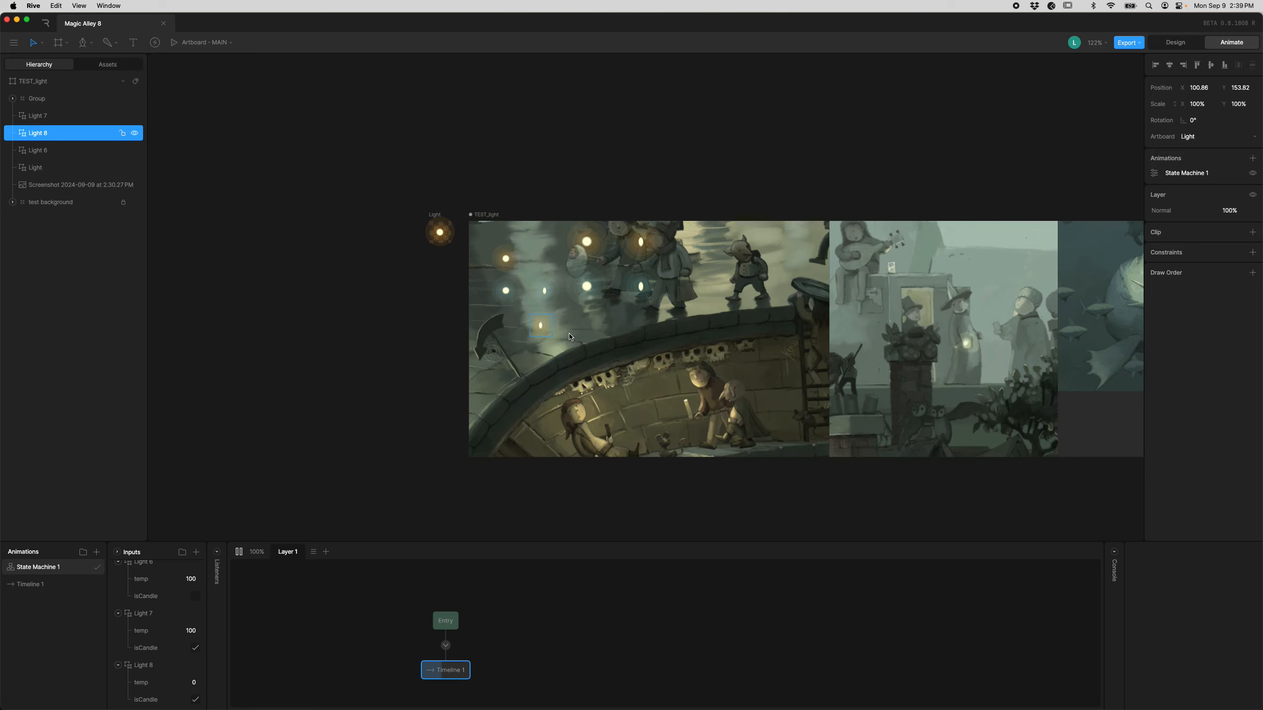
scroll(546, 344, "up", 5)
key("space")
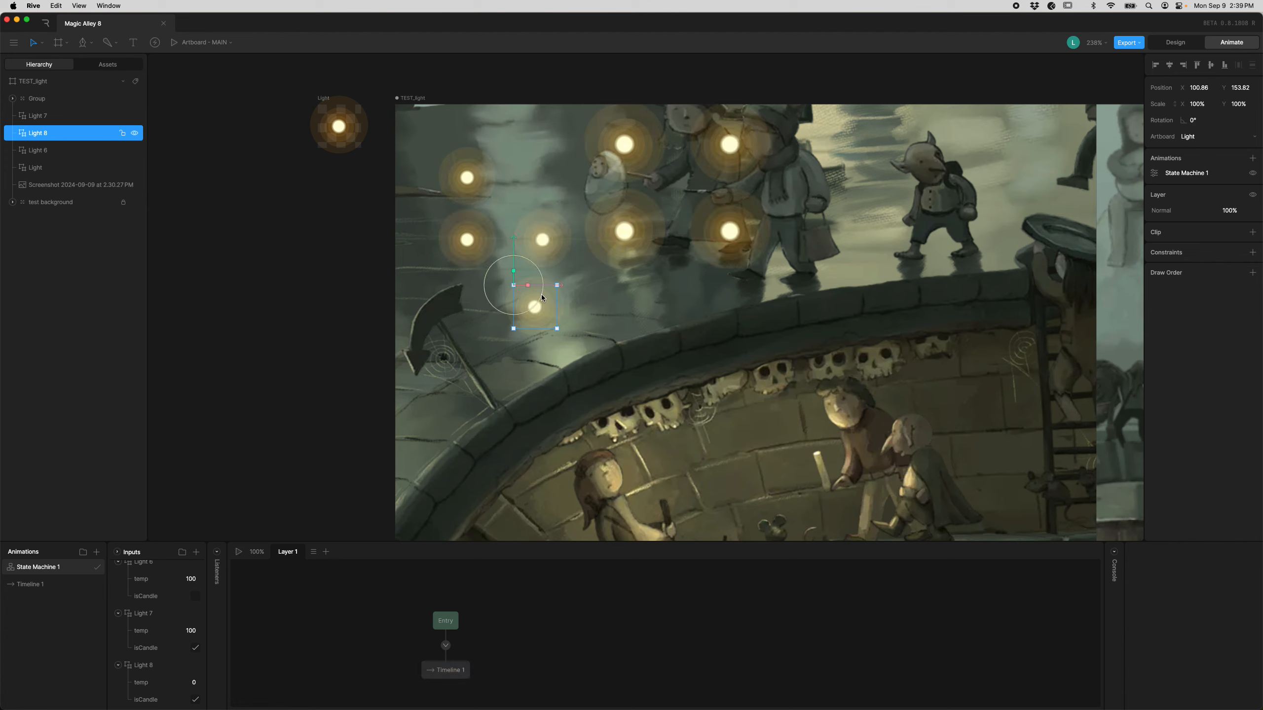
- Duplicate Light 8 with a slight horizontal offset so the two overlap, at X 98.62, Y 153.82, and preview the pair
mouse_move(554, 285)
left_mouse_down()
mouse_move(527, 291)
mouse_move(545, 293)
left_mouse_up()
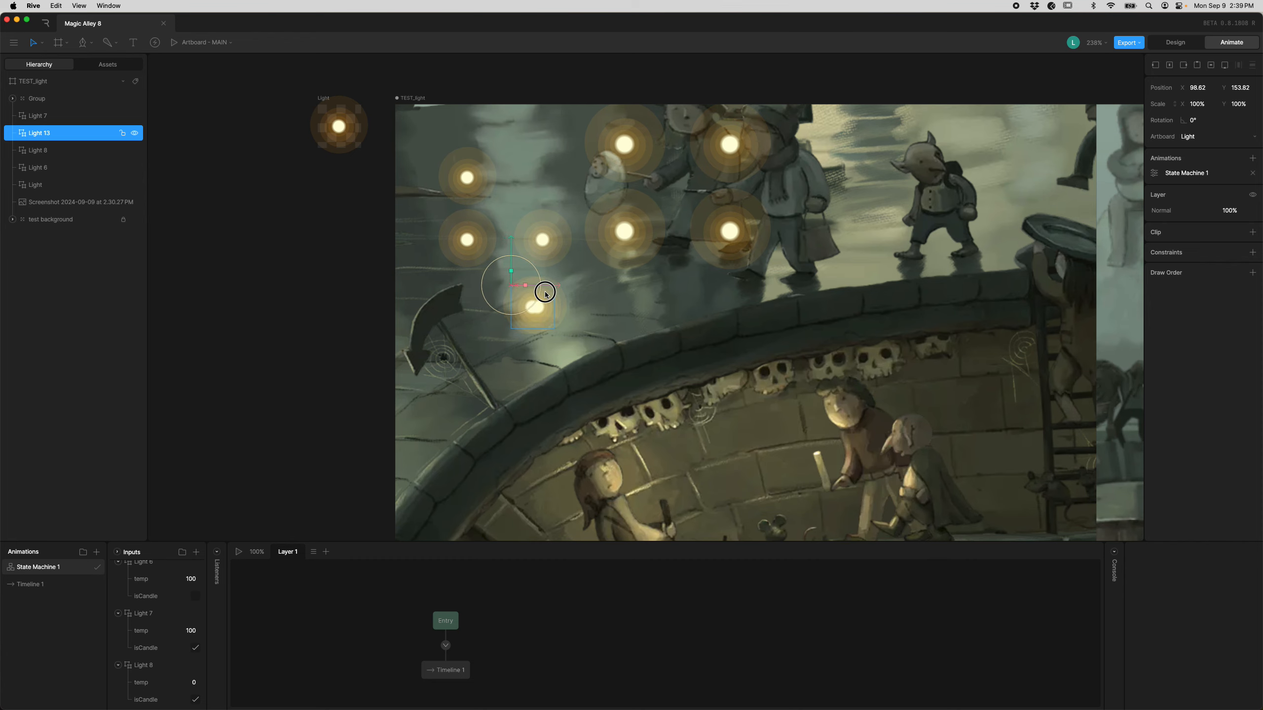
key("space")
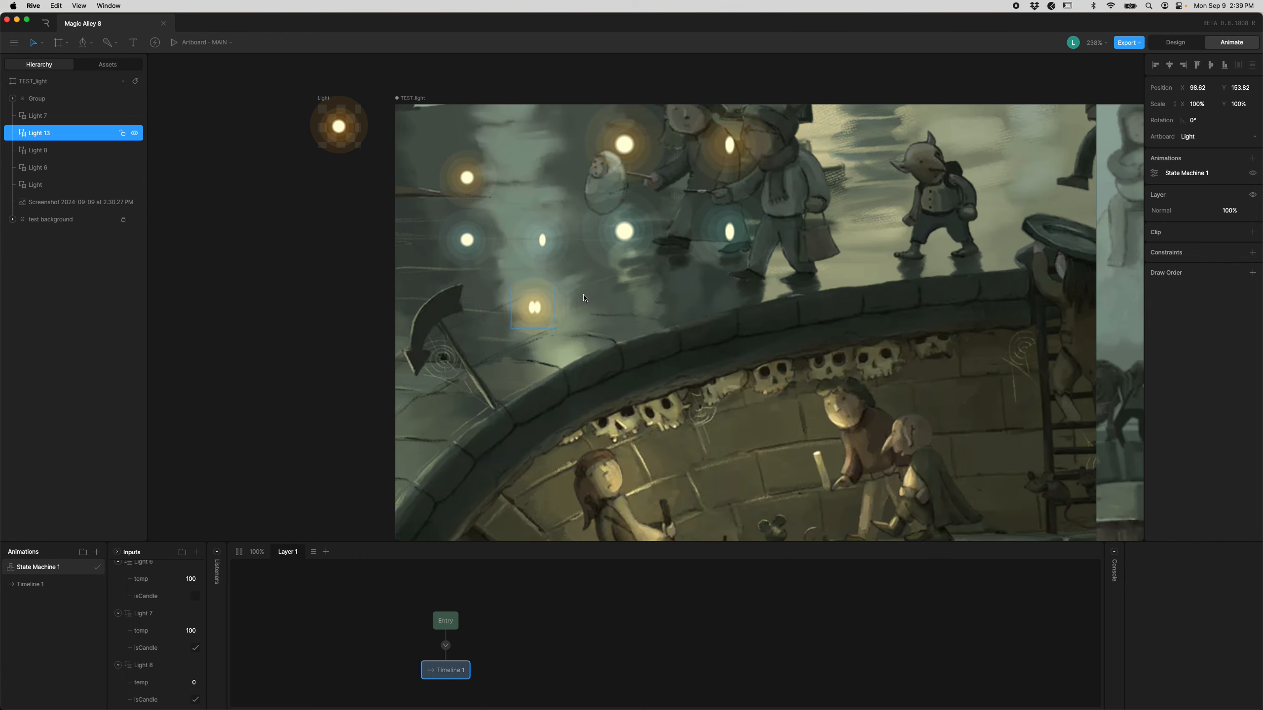
scroll(584, 298, "up", 3)
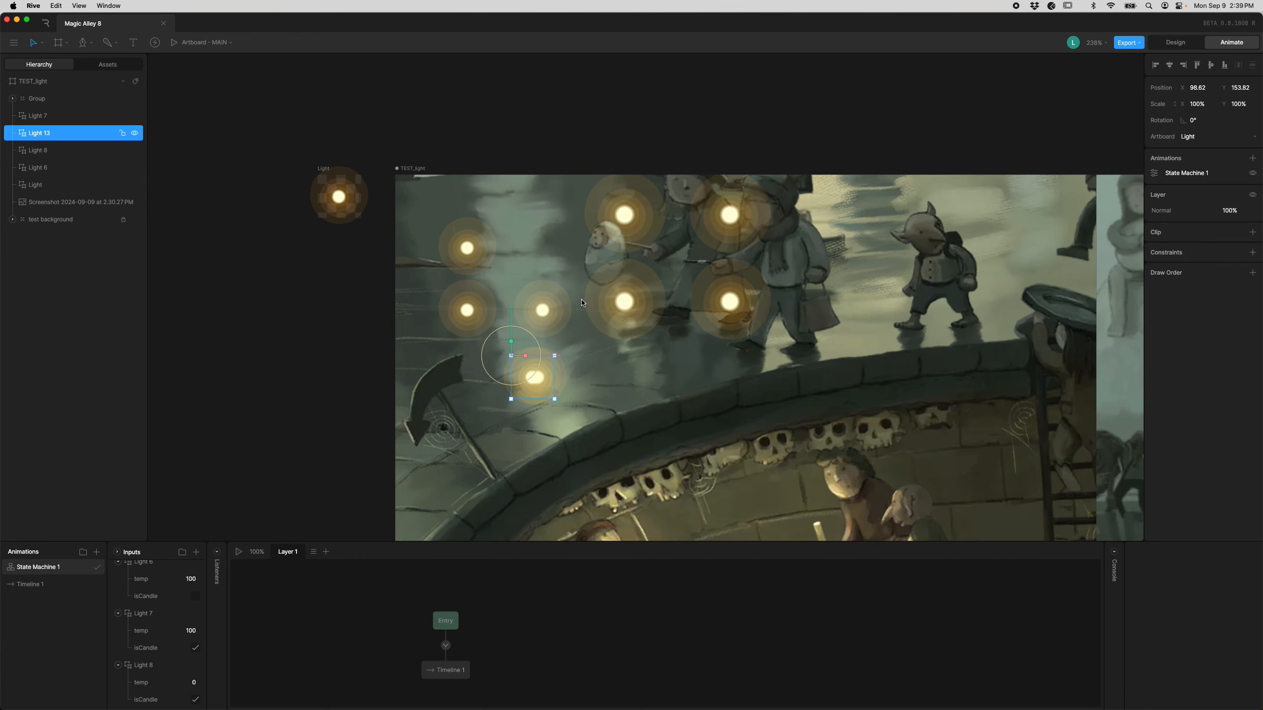
key("space")
- Duplicate the offset light up to the empty spot in the second column's top row, at Y 44.9, and preview the result
left_click(516, 226)
left_click_drag(515, 226, 529, 188)
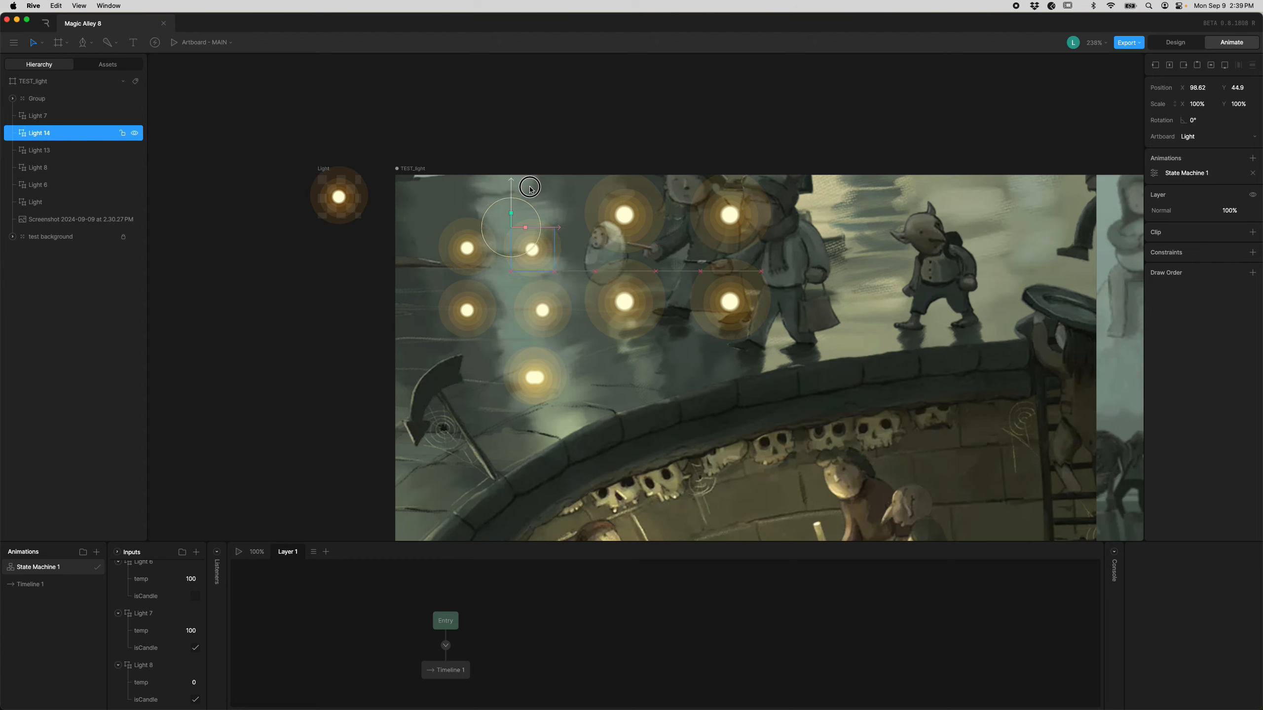
key("Escape")
key("space")
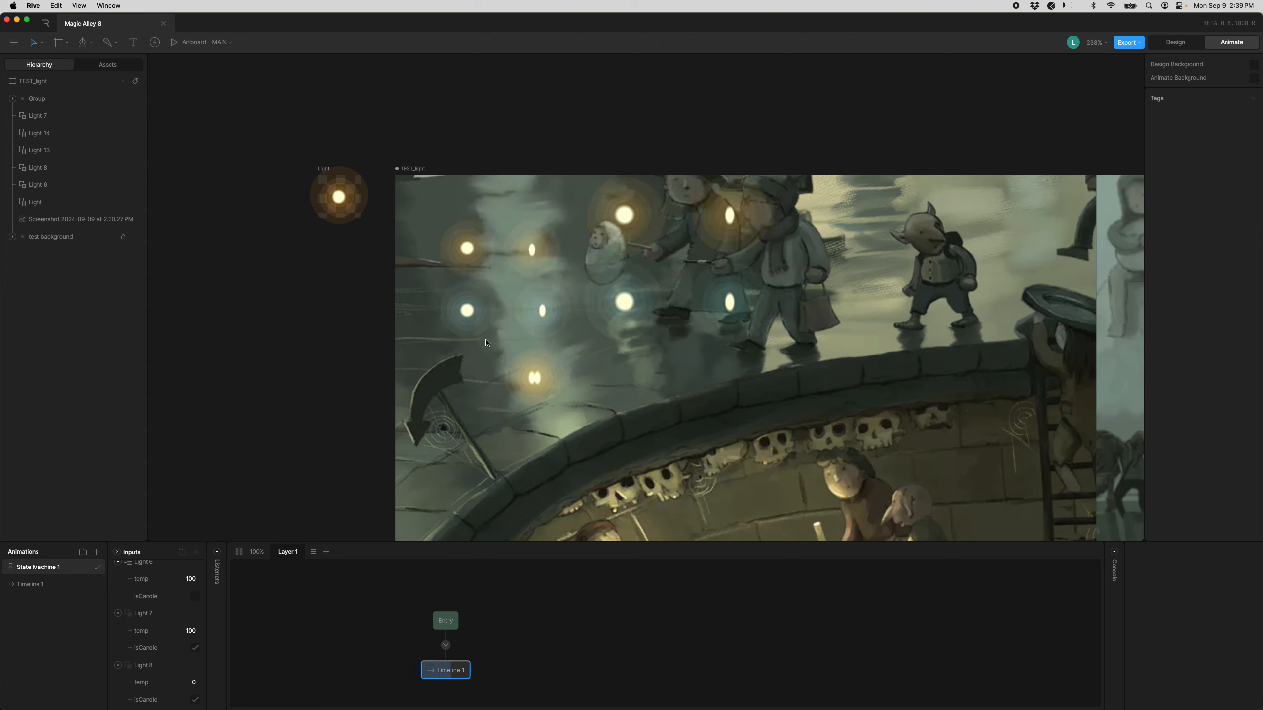
key("space")
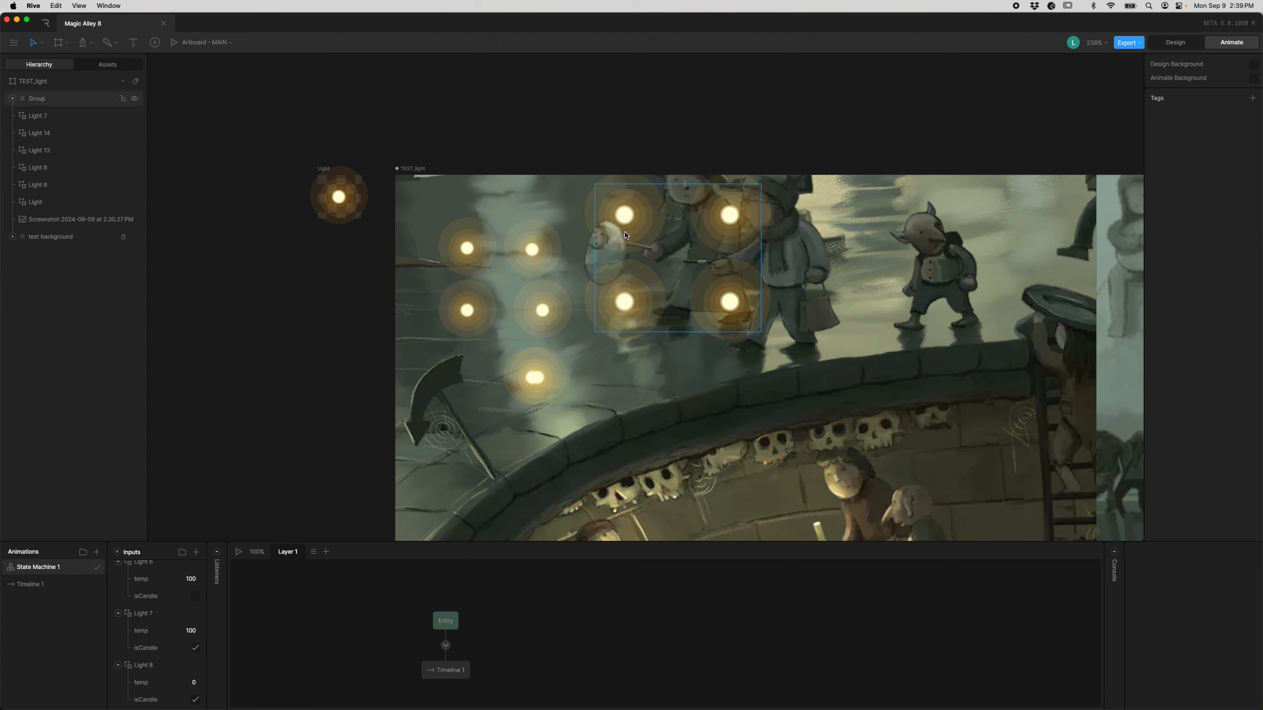
- Duplicate the first column's top light twice, overlapping the copies below that column with the last at X 39.16, Y 155.93, and preview them
left_click(469, 312)
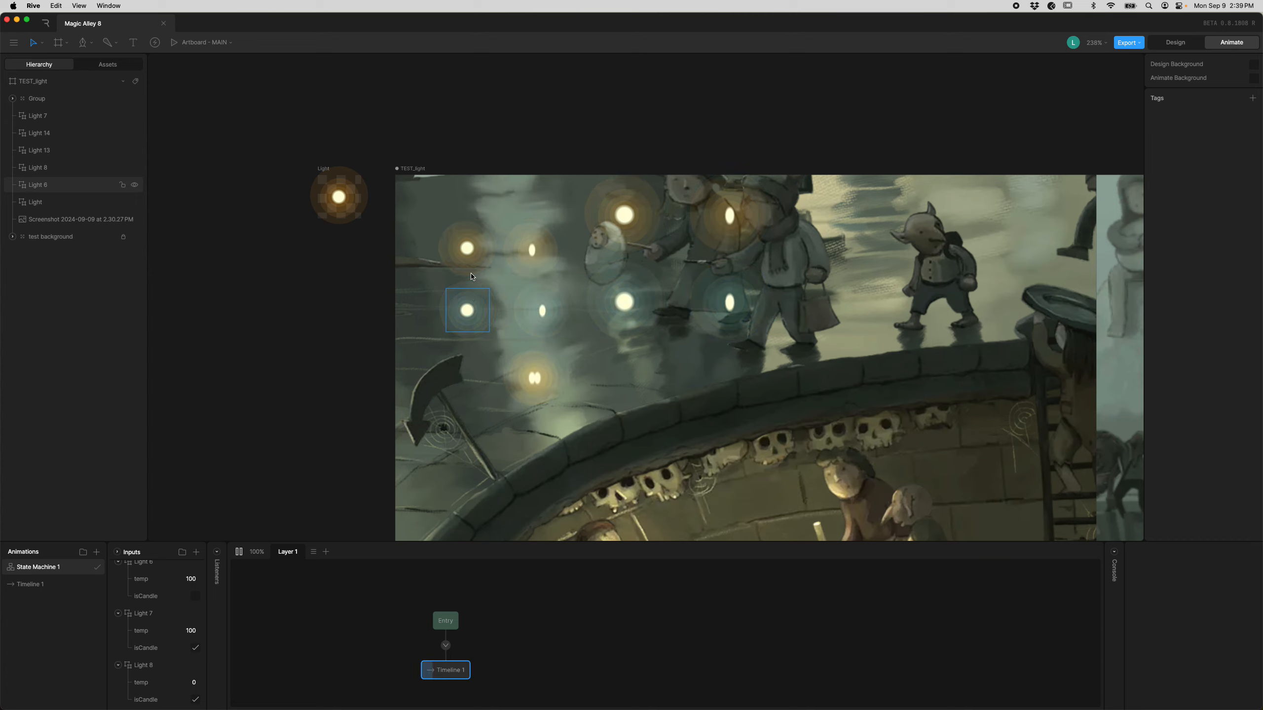
left_click(468, 250)
key("super+d")
left_click_drag(447, 189, 448, 317)
key("super+d")
mouse_move(482, 358)
left_mouse_down()
mouse_move(446, 363)
mouse_move(478, 369)
left_mouse_up()
key("space")
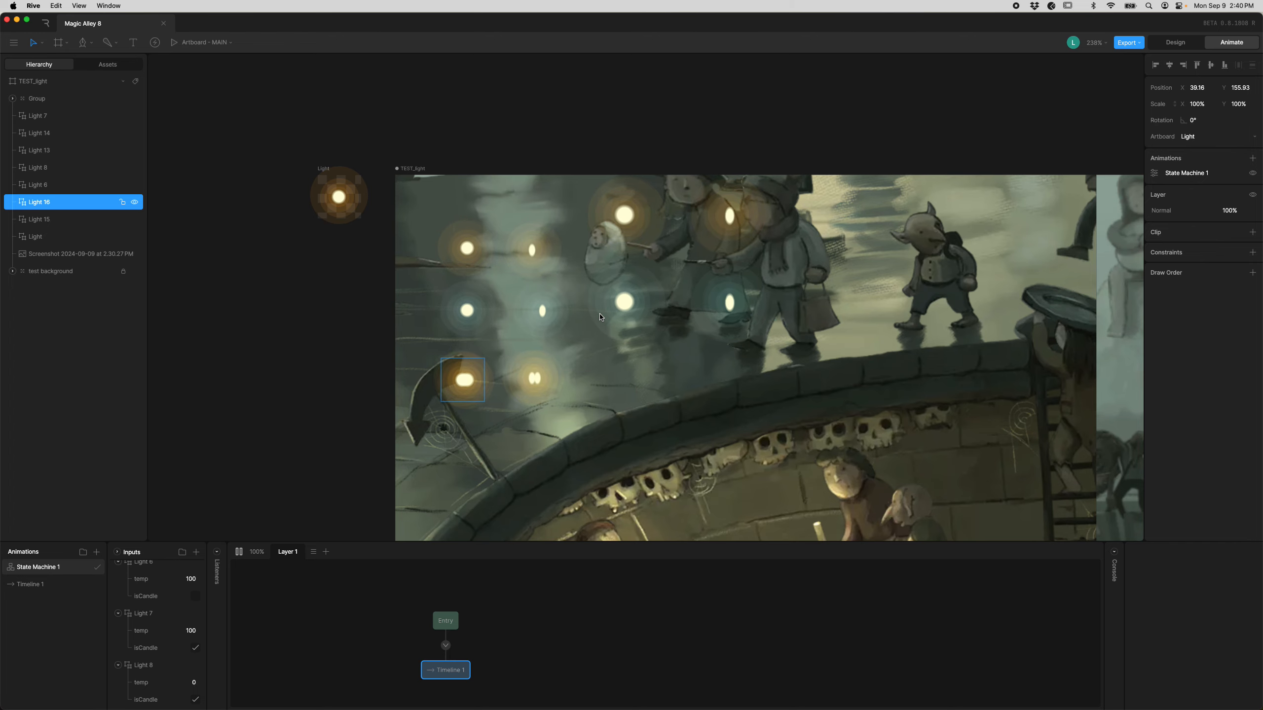
key("space")
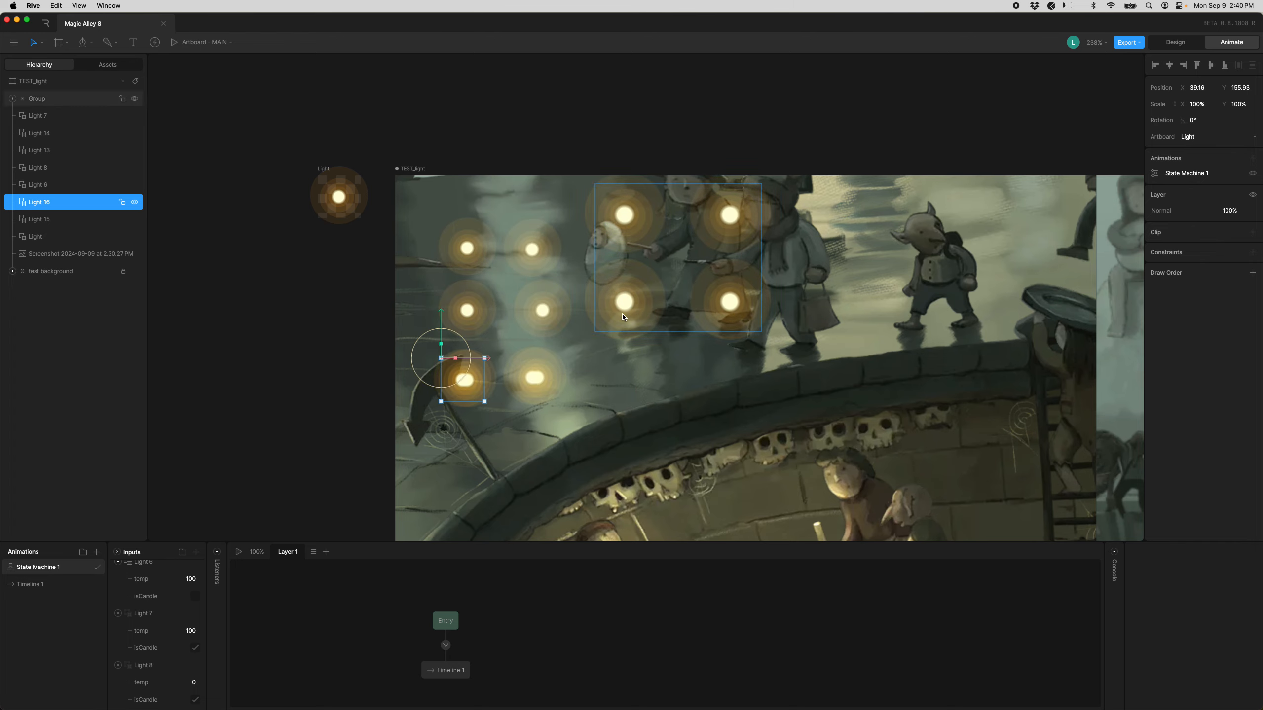
- Try to move the eight ungrouped lights into the existing light group, then undo the move
scroll(621, 314, "down", 5)
left_click(560, 245)
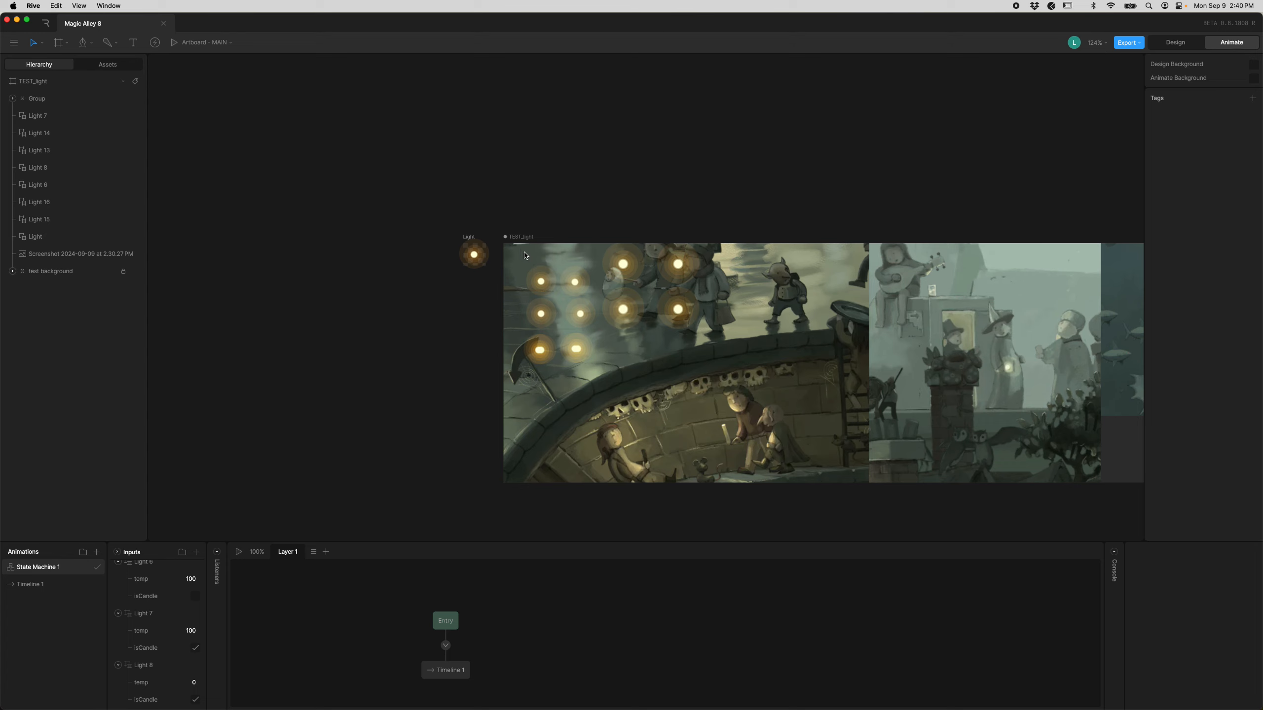
left_click(50, 236)
left_click(52, 120, "shift")
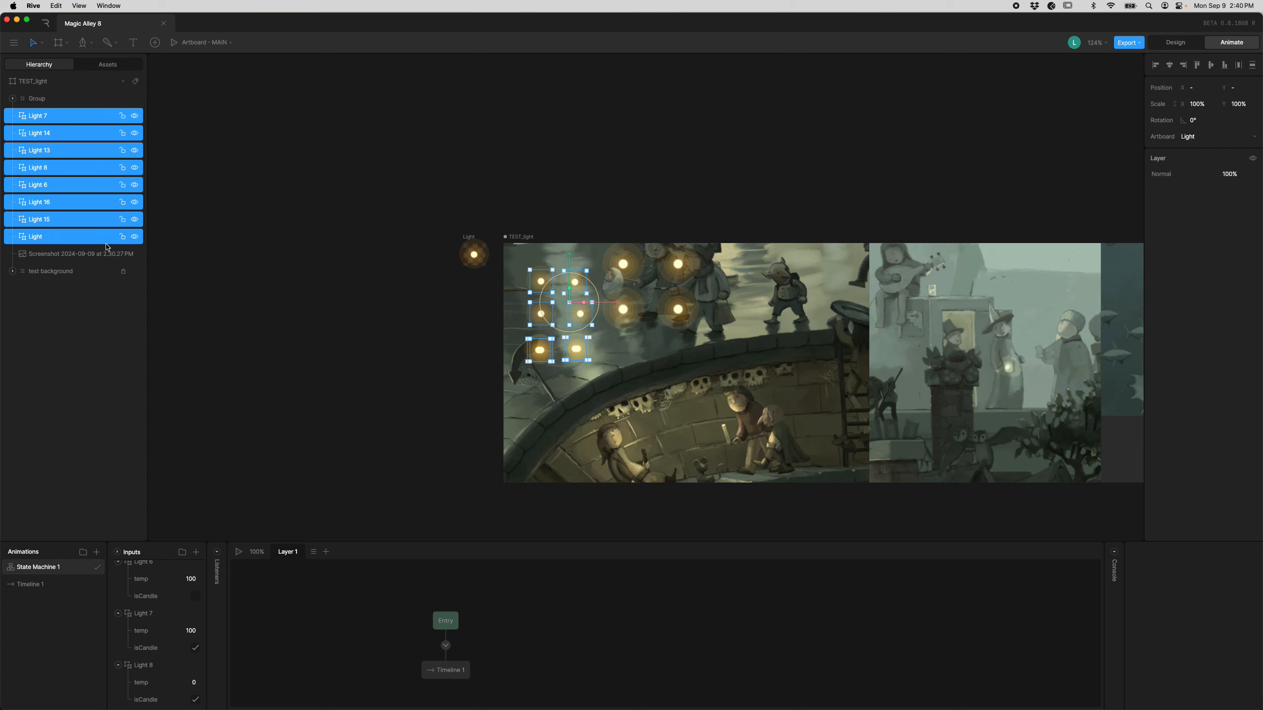
left_click(13, 99)
left_click_drag(45, 187, 50, 168)
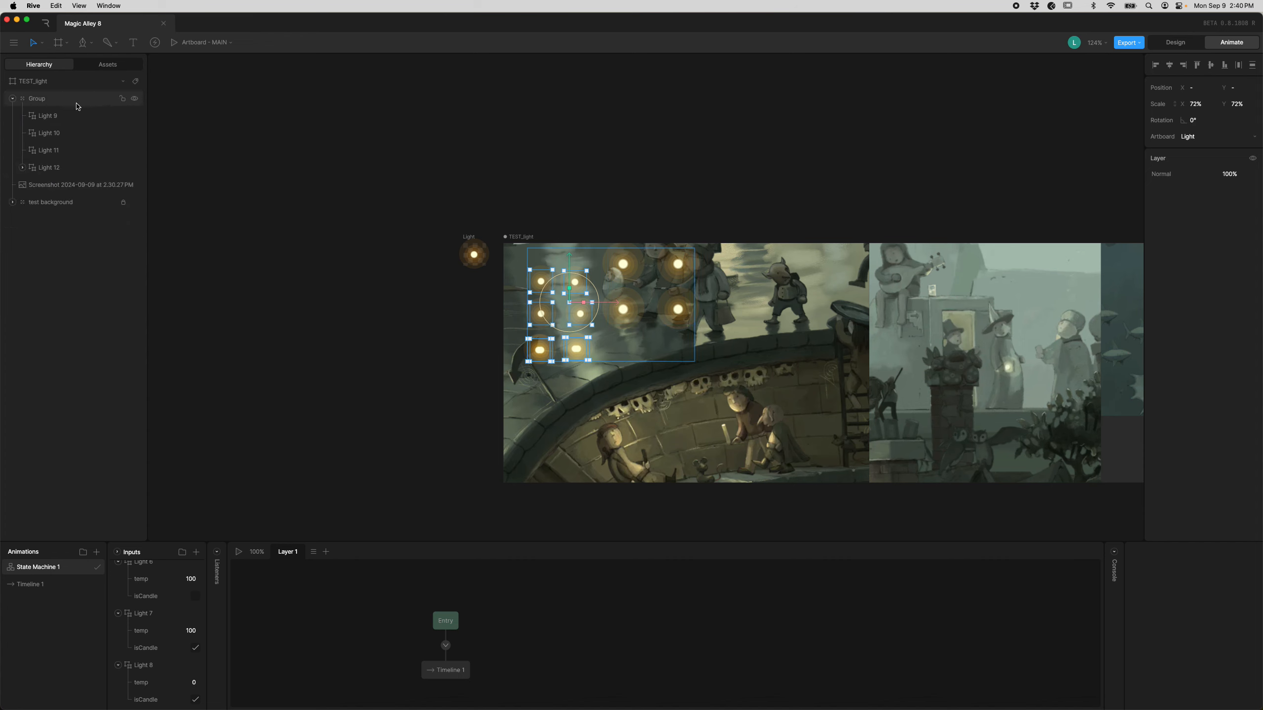
key("cmd+z")
- Move the eight ungrouped lights into the group containing Lights 9 to 12 and rename the group "test lights"
left_click(40, 188)
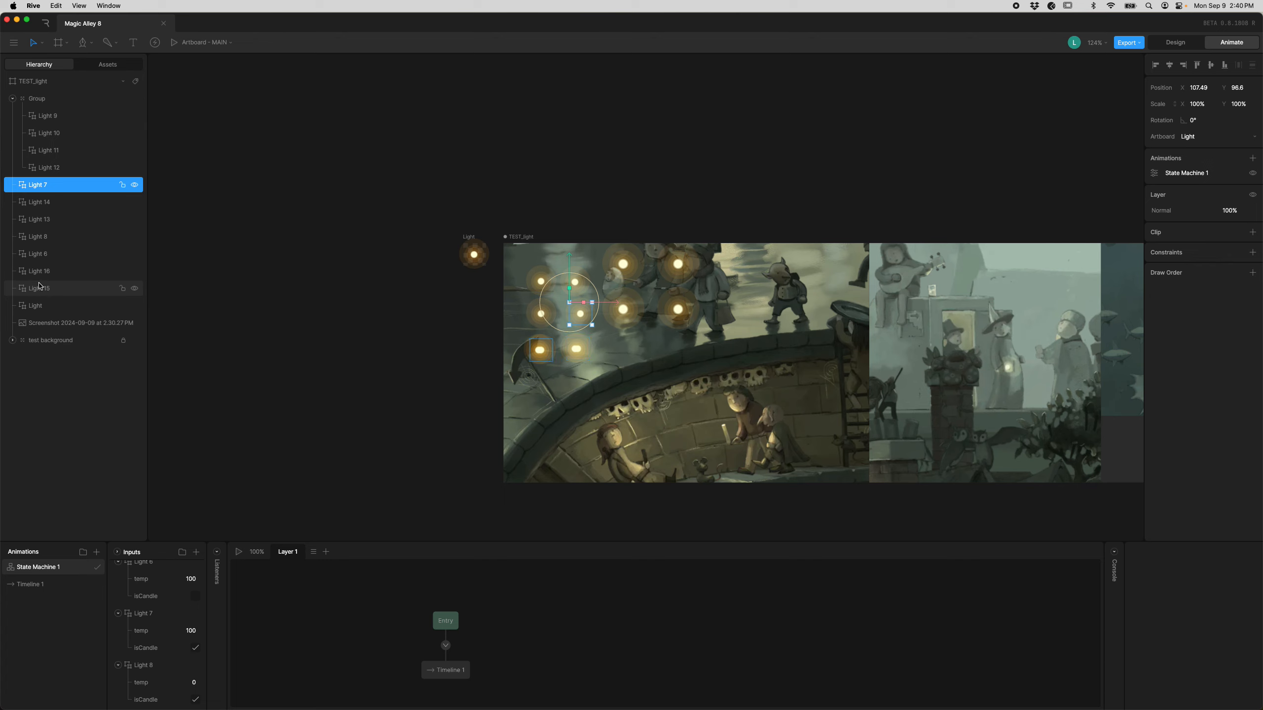
left_click(40, 306, "shift")
left_click_drag(54, 191, 54, 102)
double_click(60, 98)
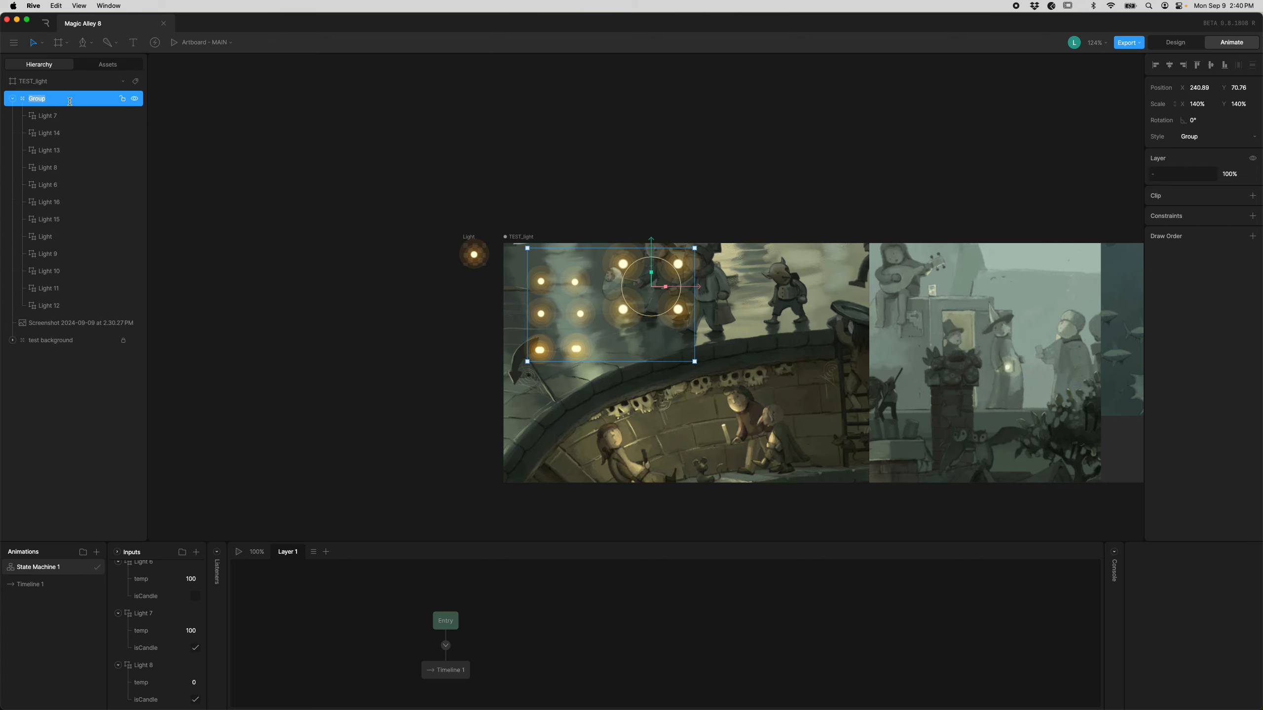
type("test")
- Duplicate the test lights group and move the copy horizontally onto the pale rooftop scene at X 852.78
left_click_drag(665, 287, 776, 303)
key("super+z")
key("super+d")
left_click_drag(691, 289, 1065, 288)
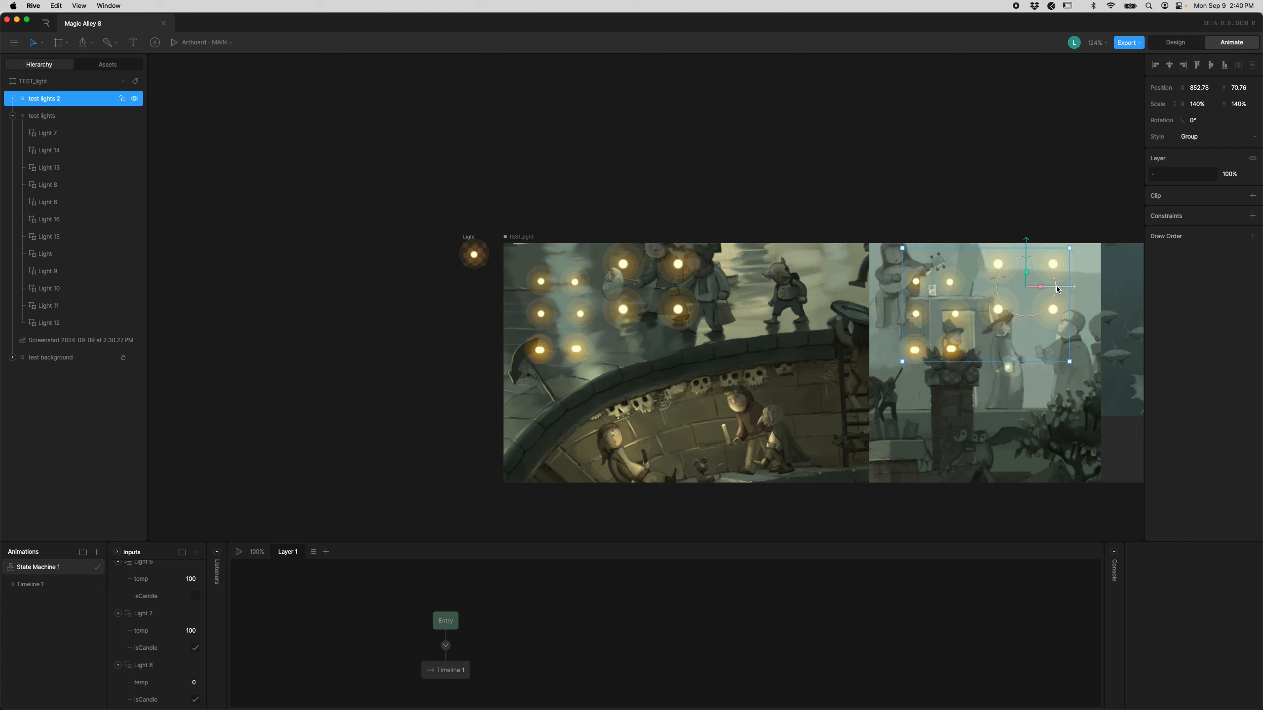
- Place another copy of the lights group over the tunnel scene at X 433.02, Y 266.34, and preview all the groups
left_click_drag(1057, 290, 771, 369)
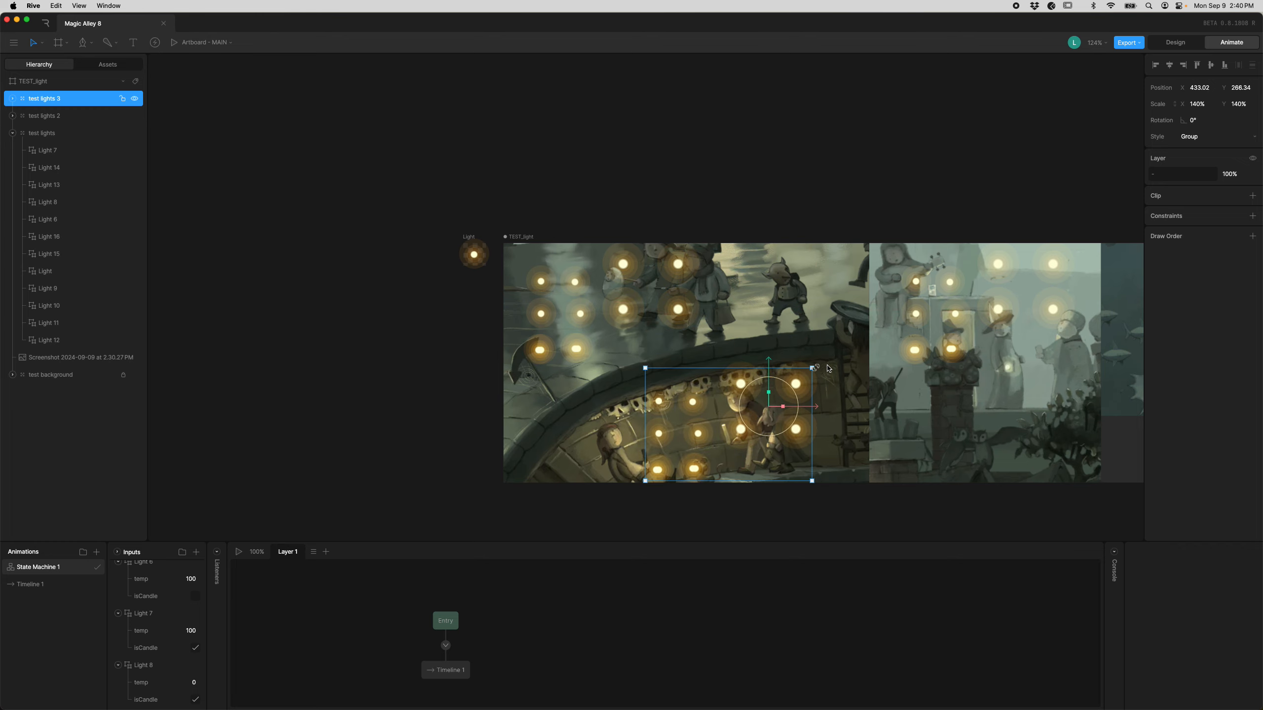
scroll(572, 349, "right", 10)
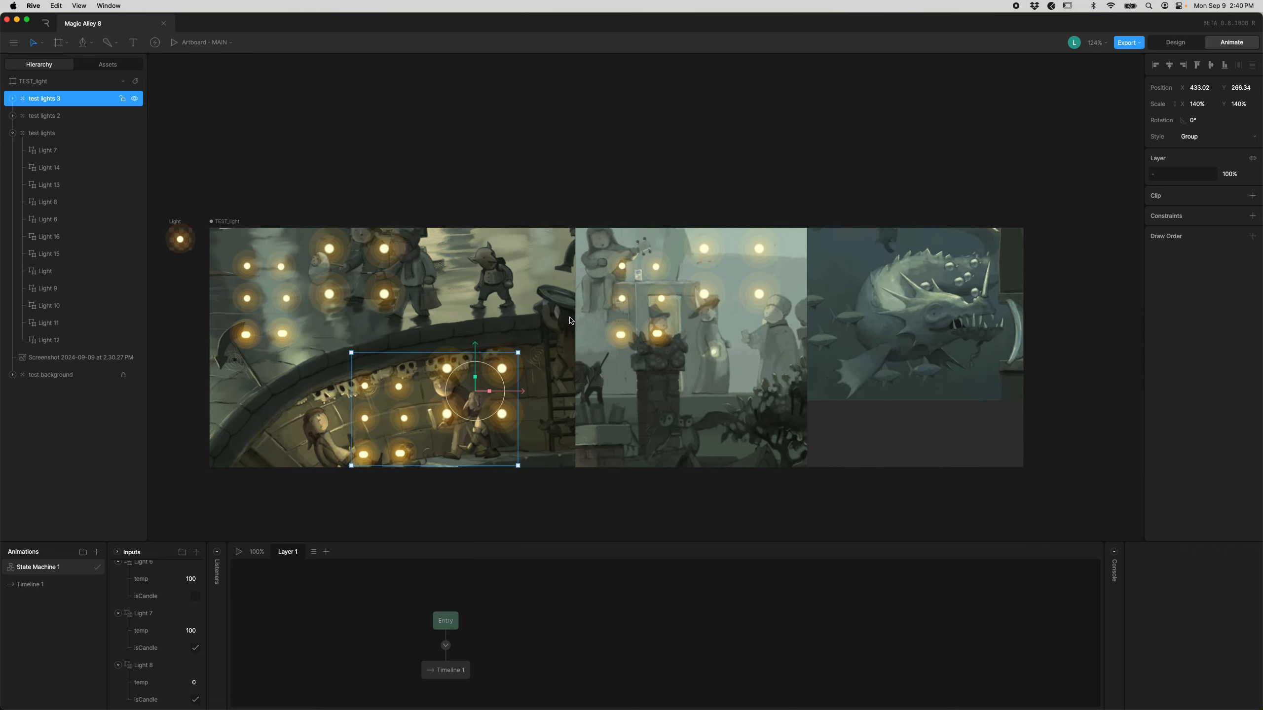
key("space")
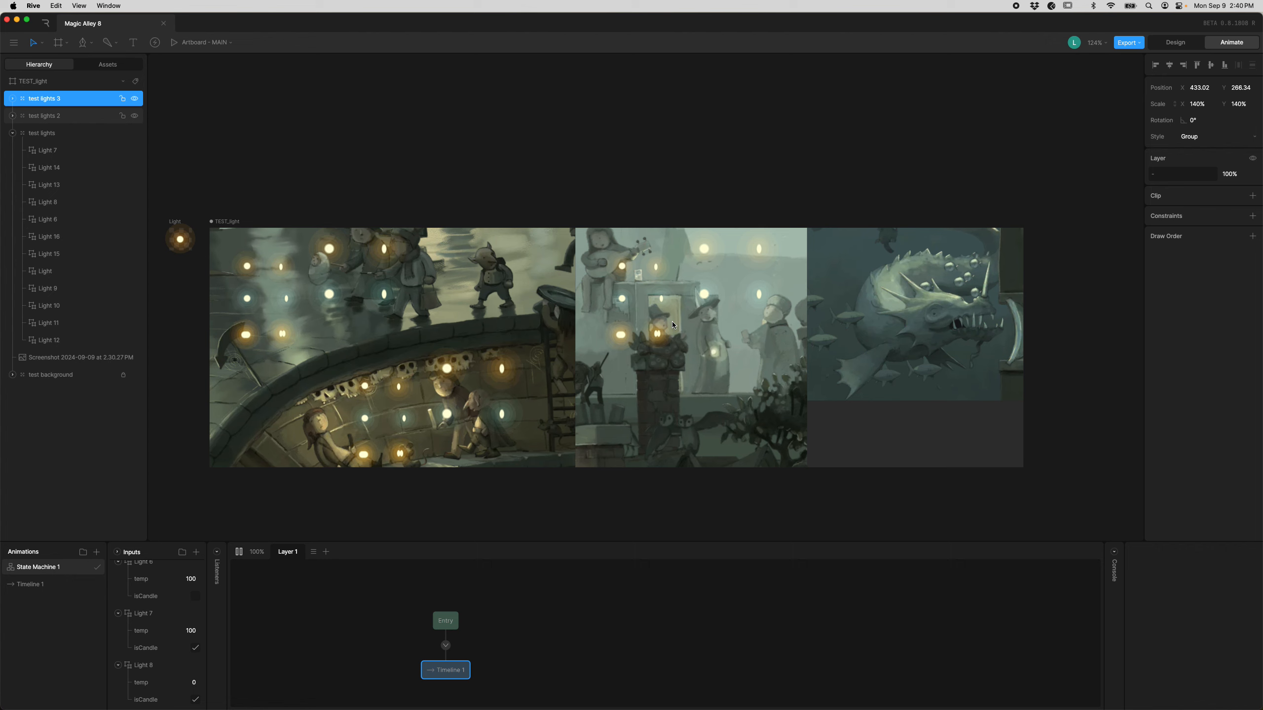
key("space")
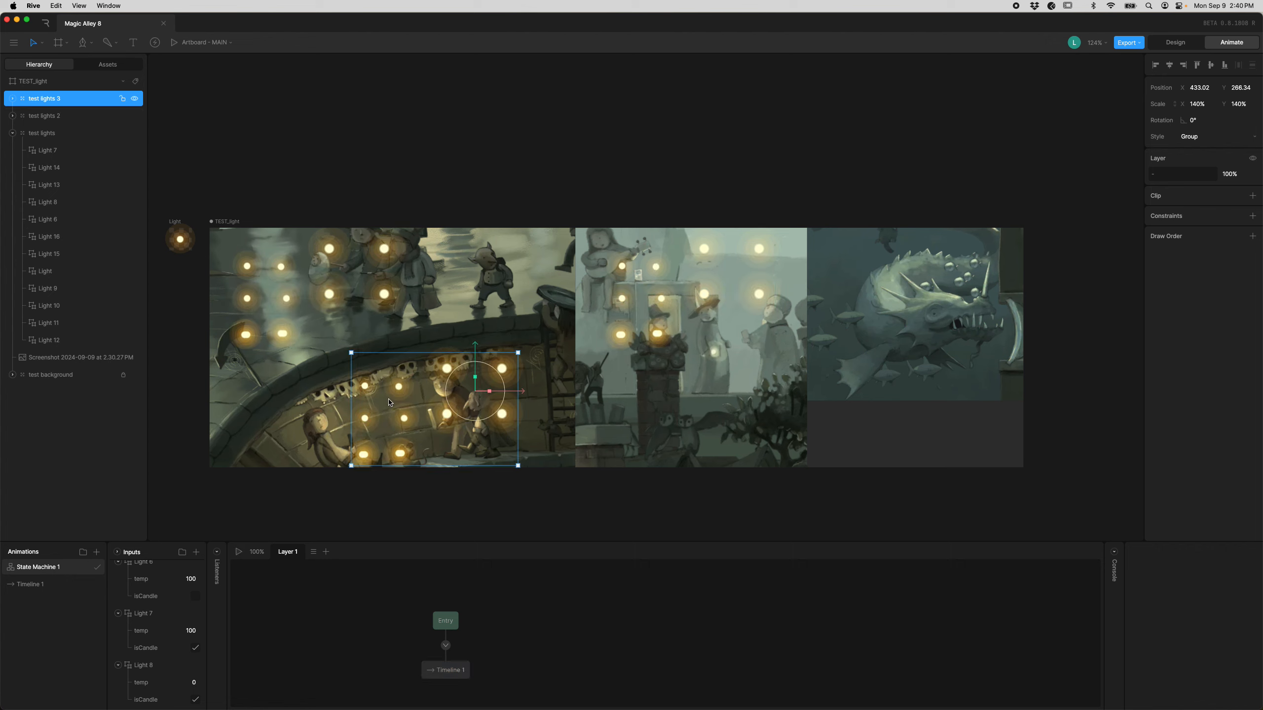
key("space")
key("space")
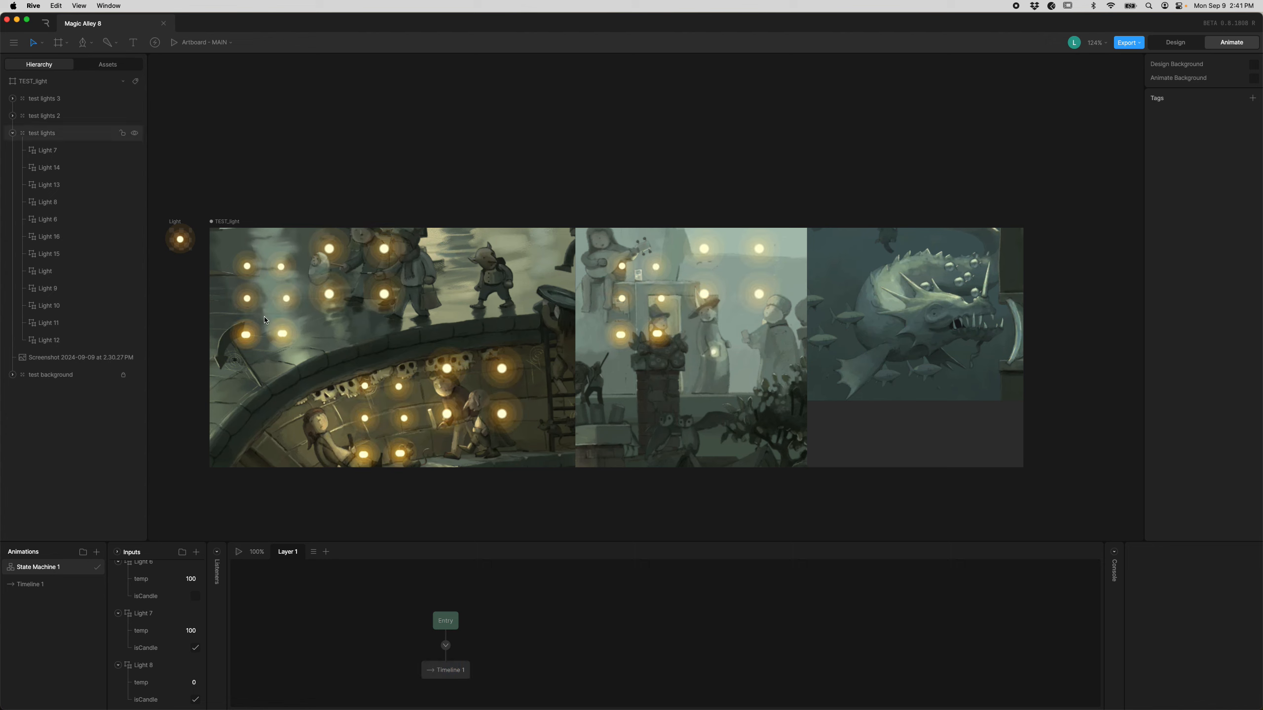
- Copy one light from the test lights group onto the sea creature scene at X 588.92, Y 18.49
left_click(247, 269)
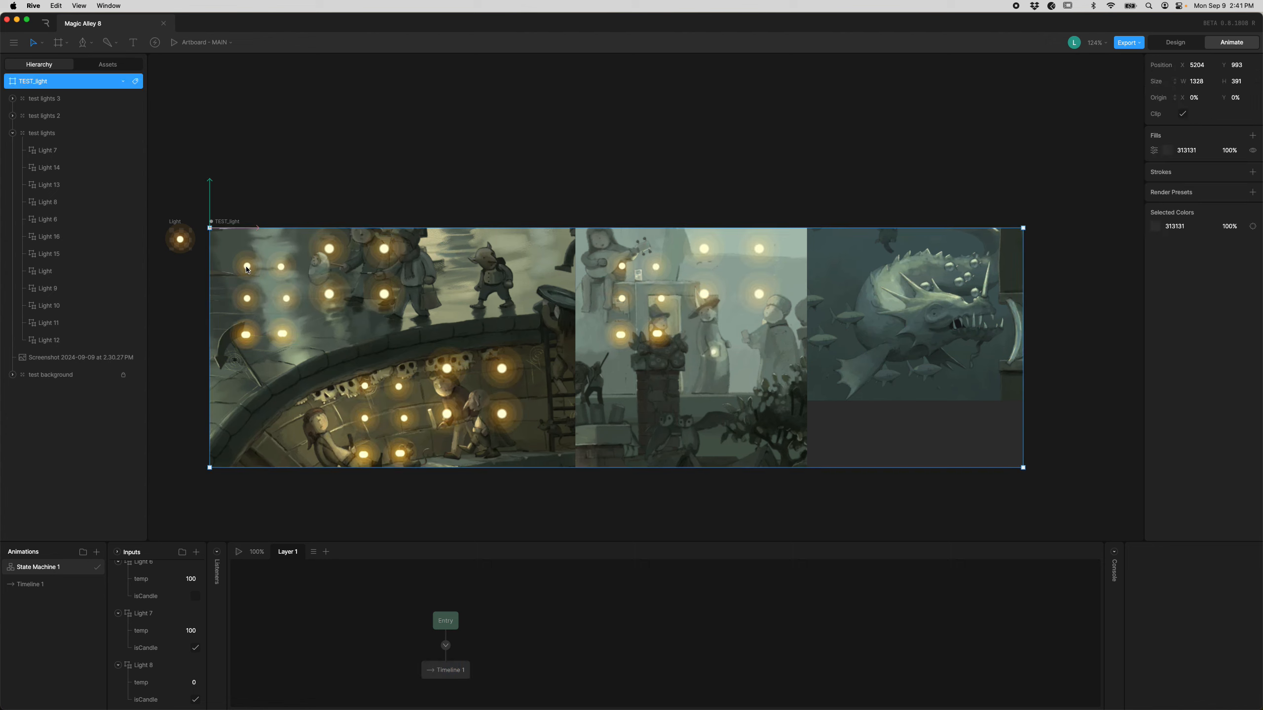
left_click(57, 151)
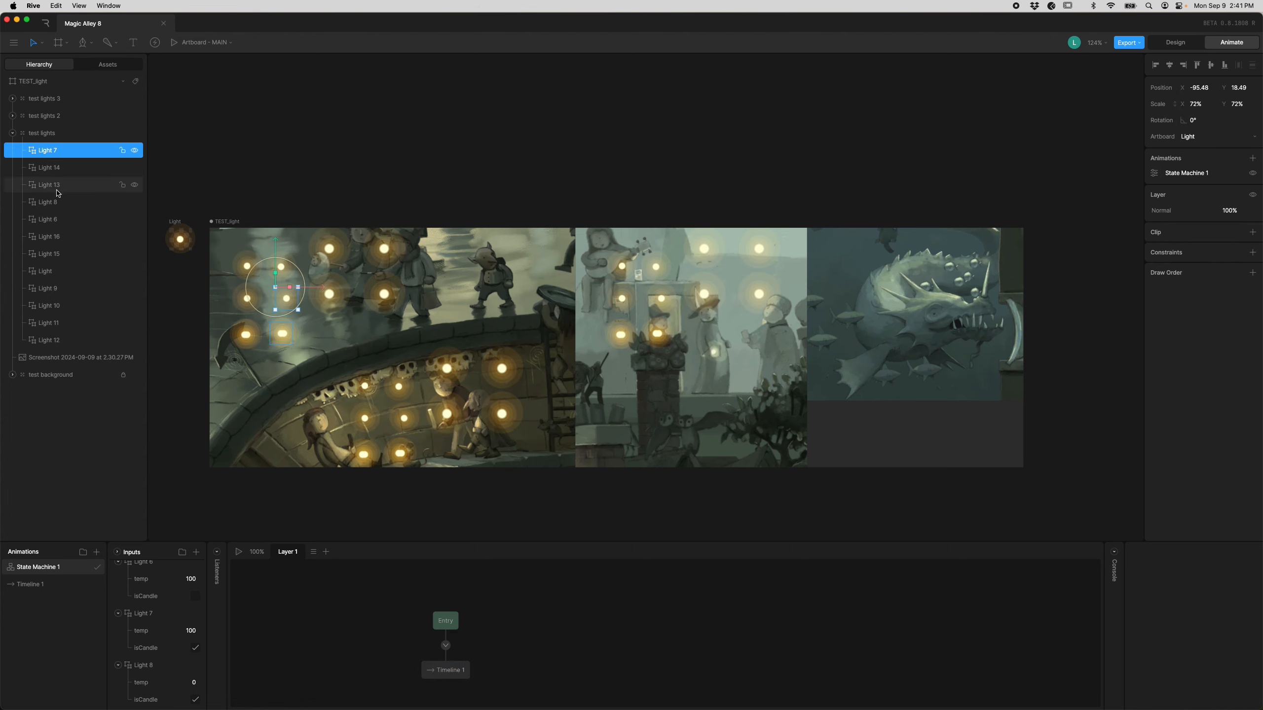
key("space")
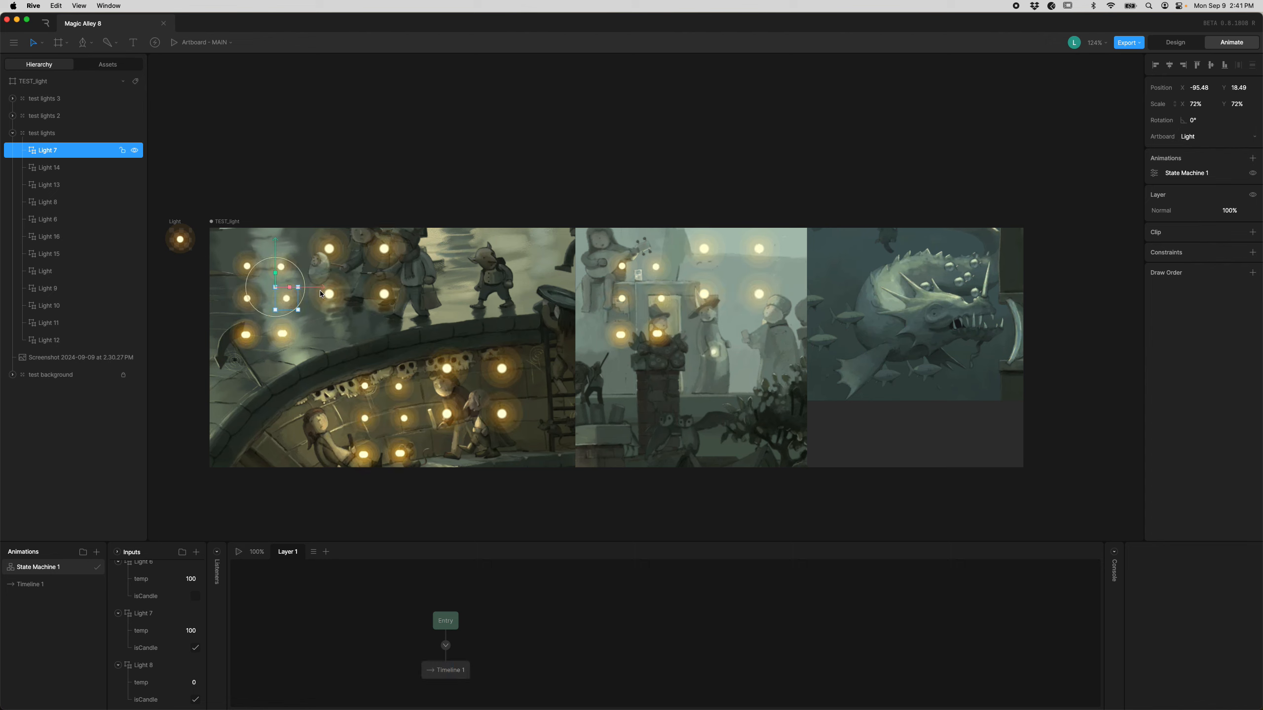
key("space")
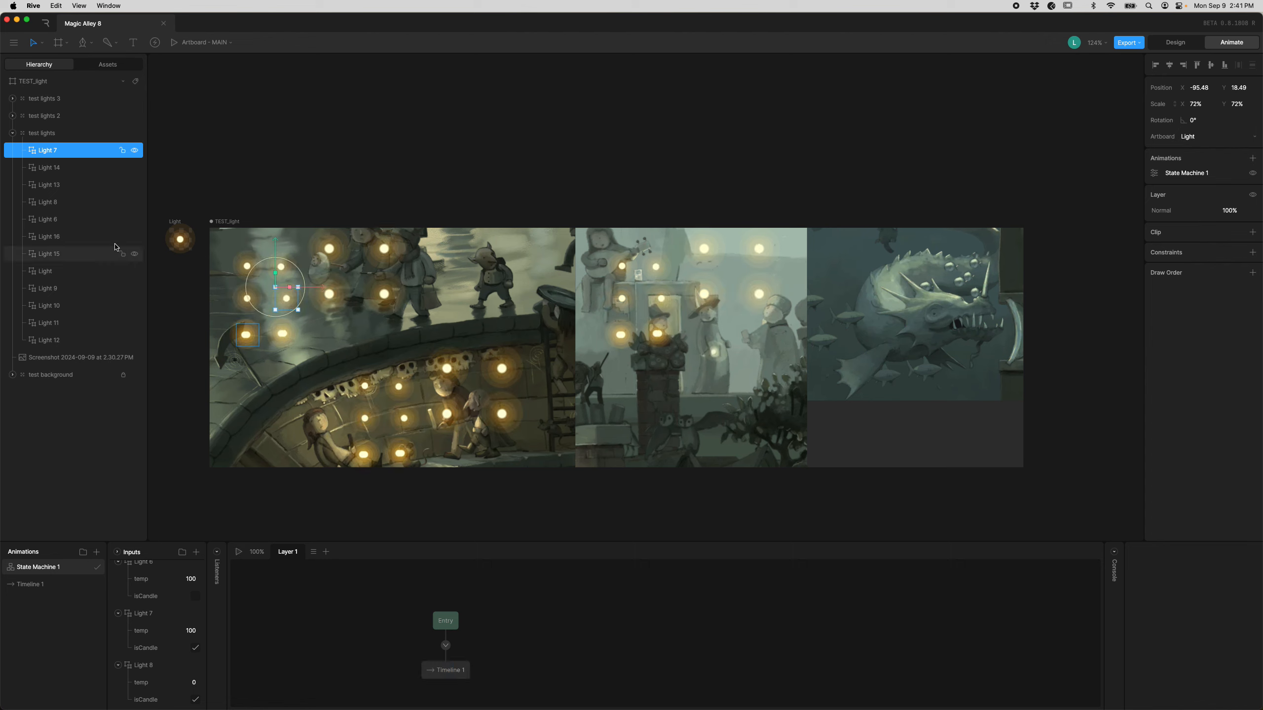
left_click(74, 221)
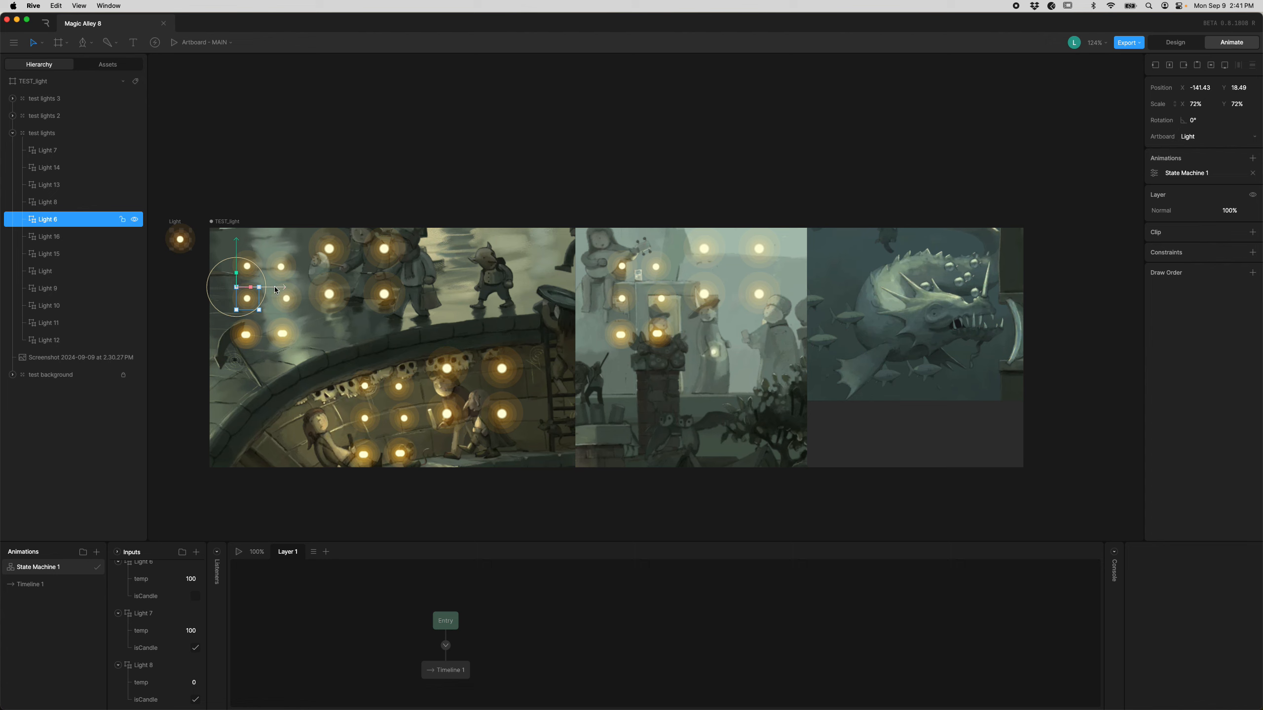
left_click(733, 305)
key("super+v")
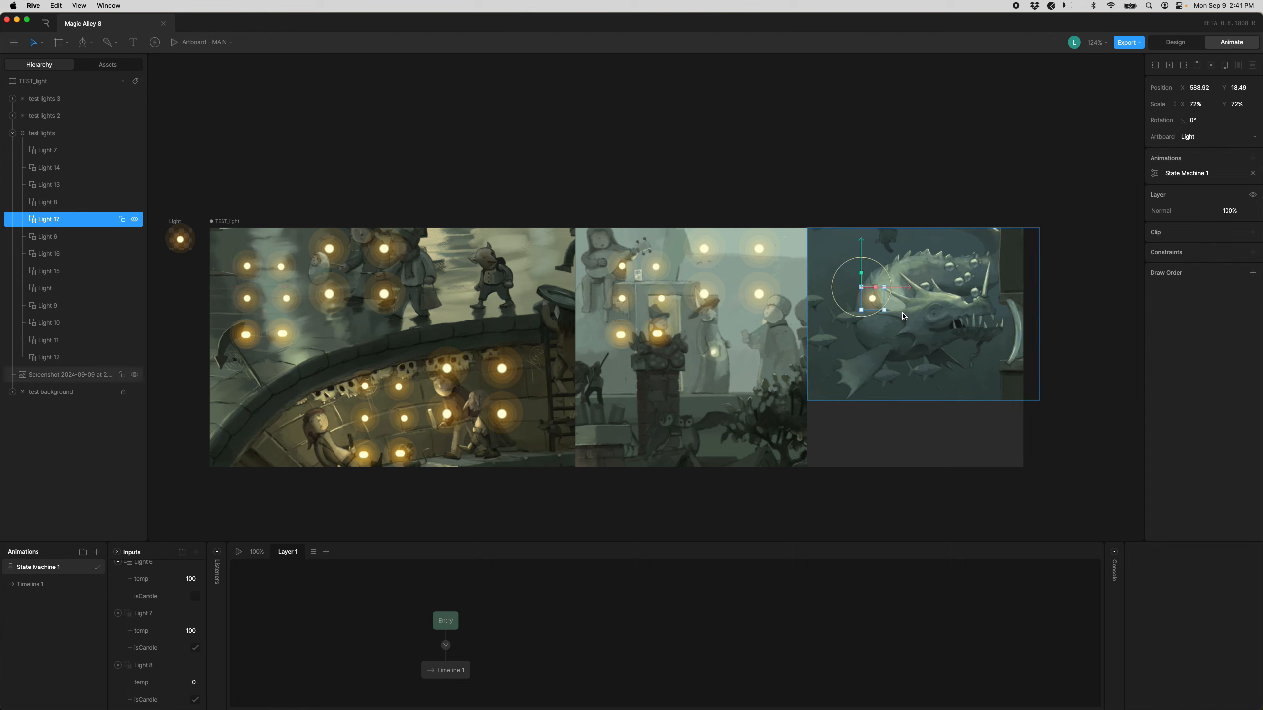
- Play the test artboard's state machine and compare the lights over all the background scenes
key("space")
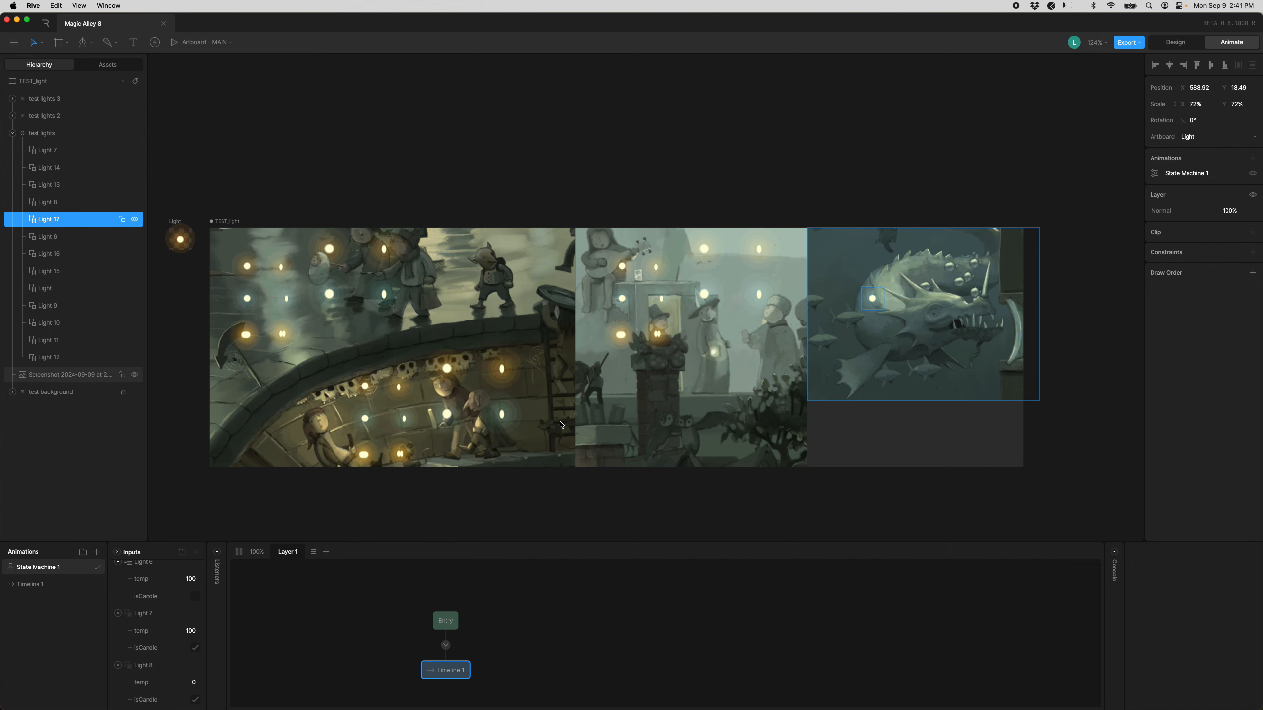
scroll(561, 425, "down", 2)
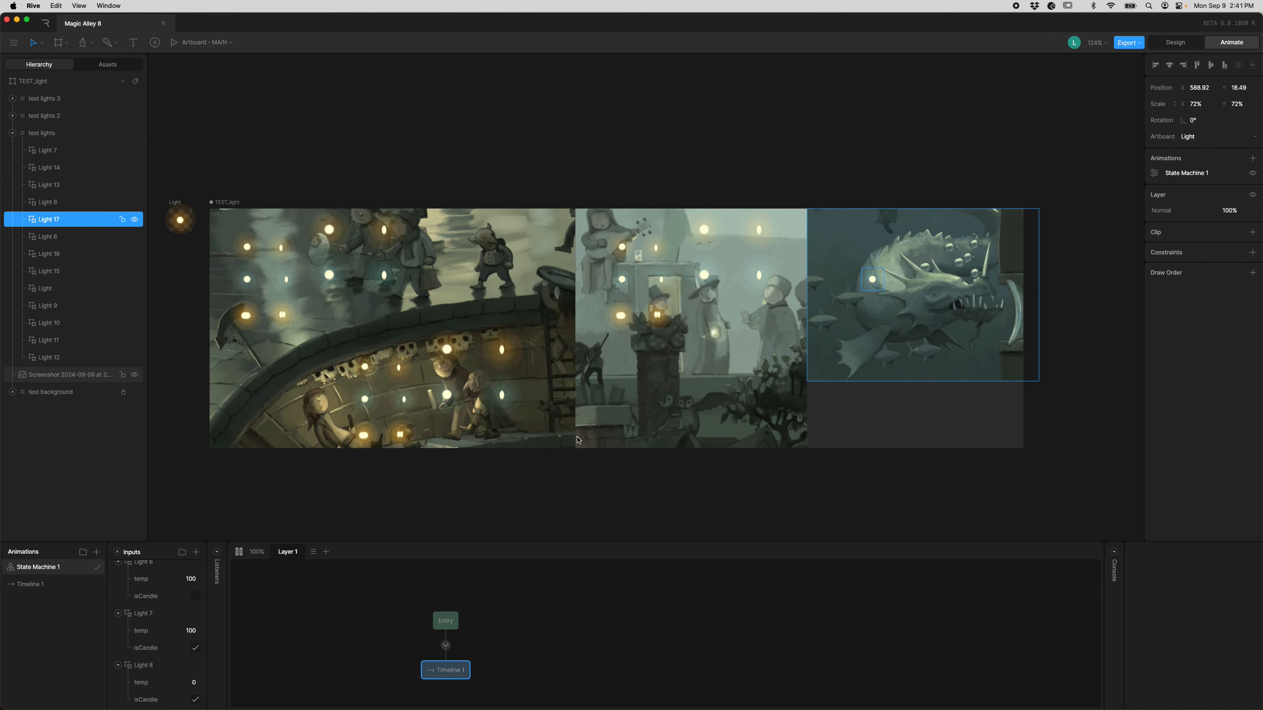
left_click_drag(578, 454, 655, 463)
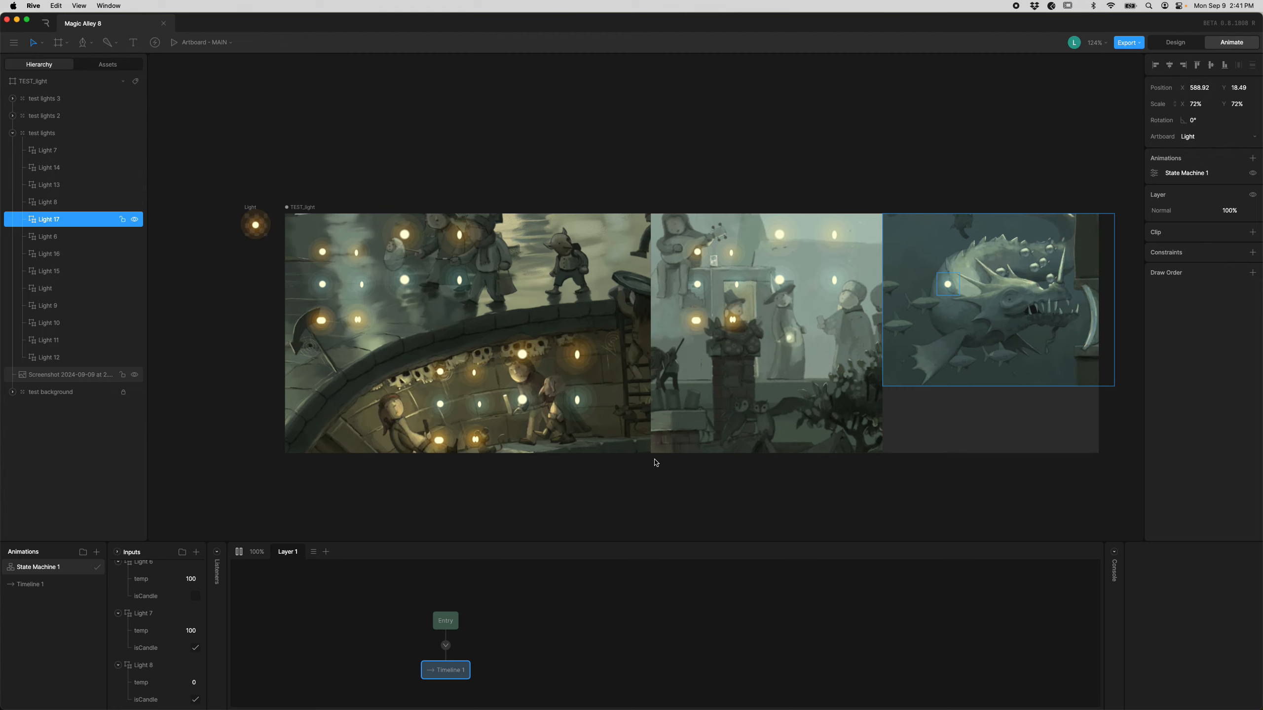
left_click(792, 285)
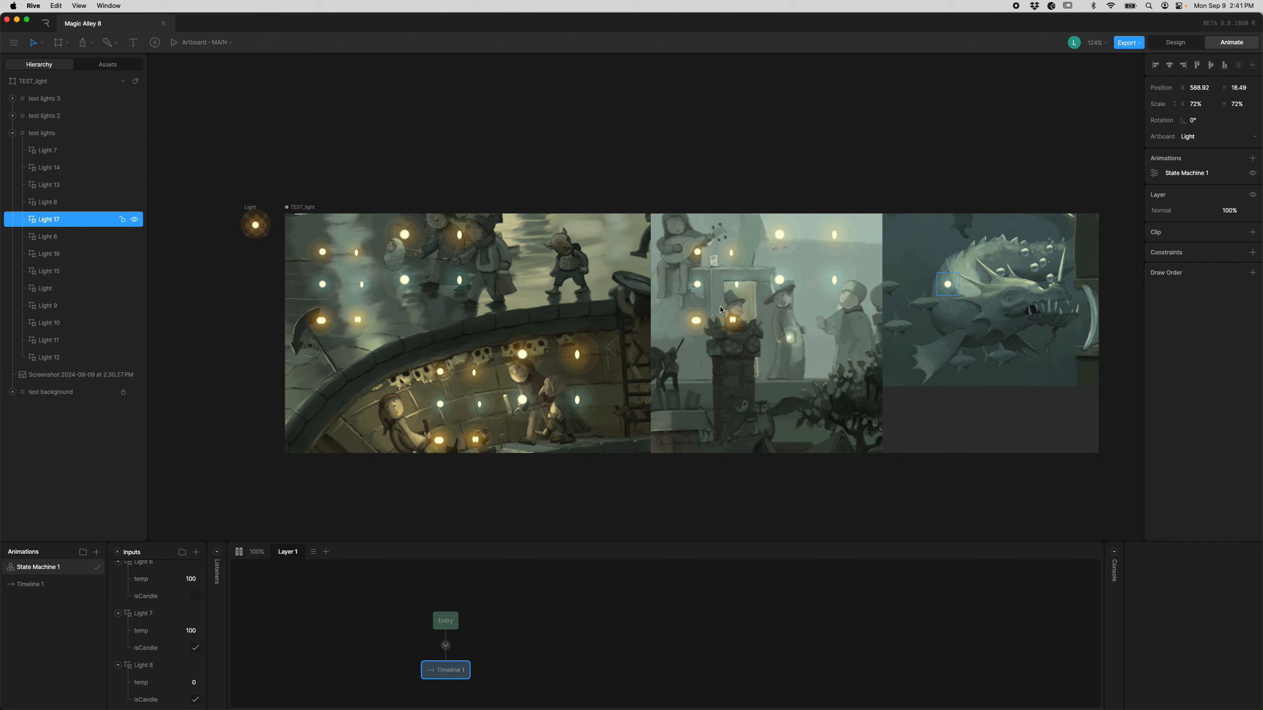
left_click(769, 309)
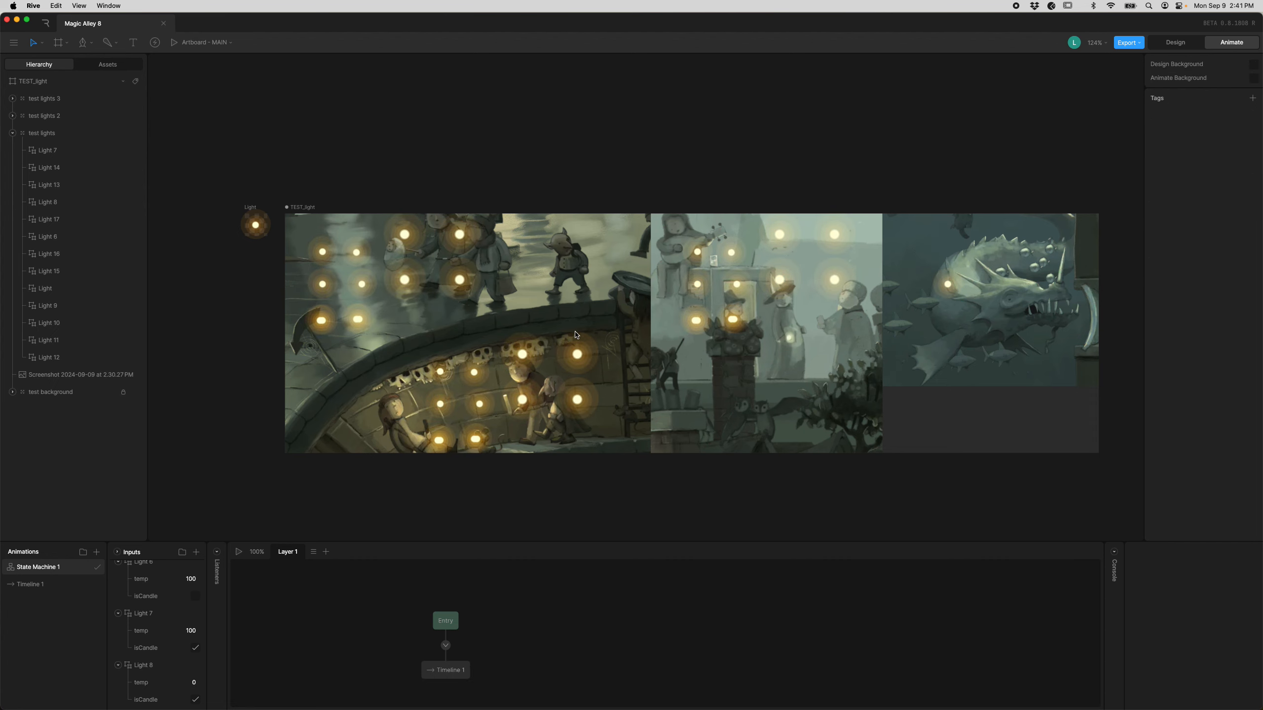
- Replay the state machine and examine the candle flicker and light colours over the tunnel scene up close
scroll(445, 417, "up", 3)
scroll(621, 384, "up", 2)
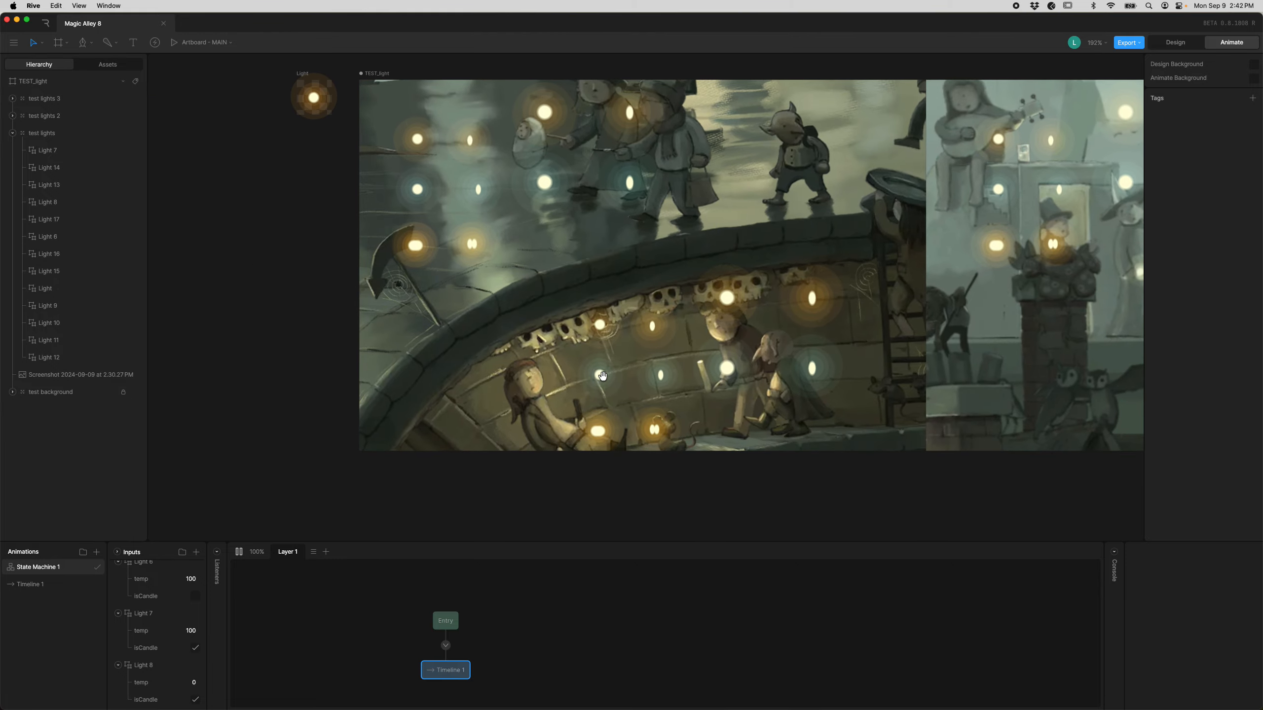
scroll(644, 387, "up", 5)
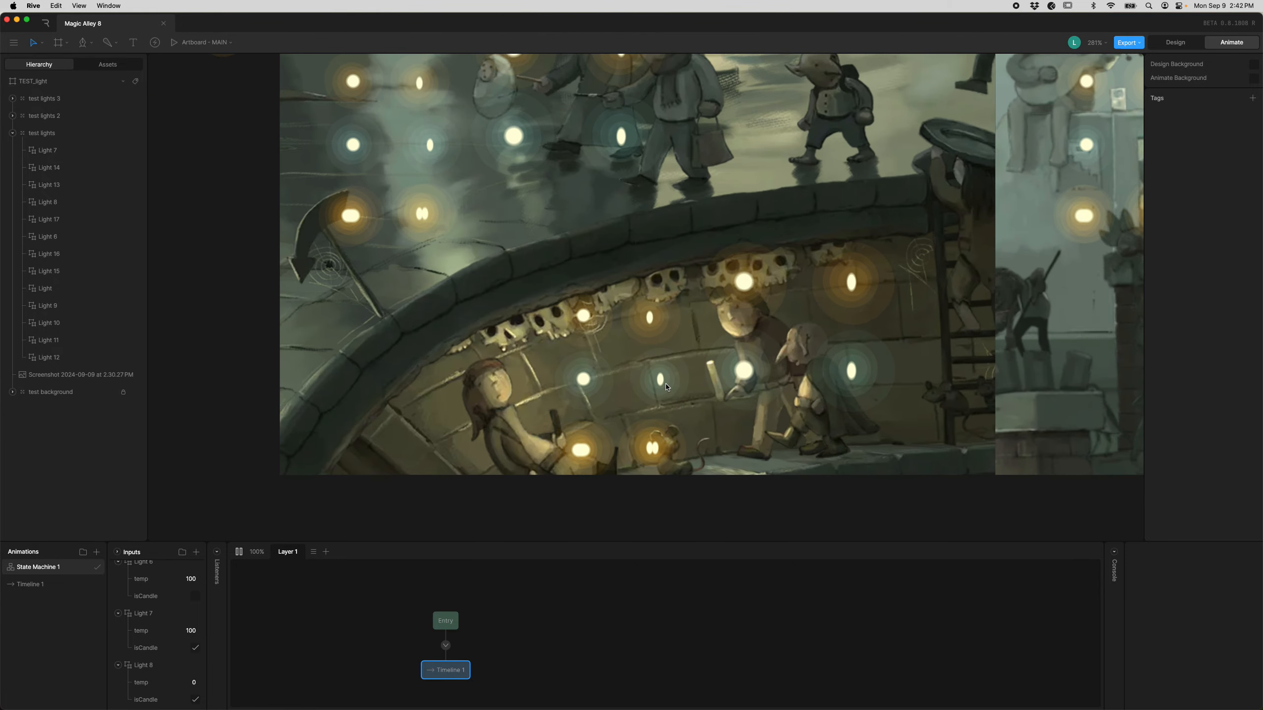
scroll(654, 428, "down", 3)
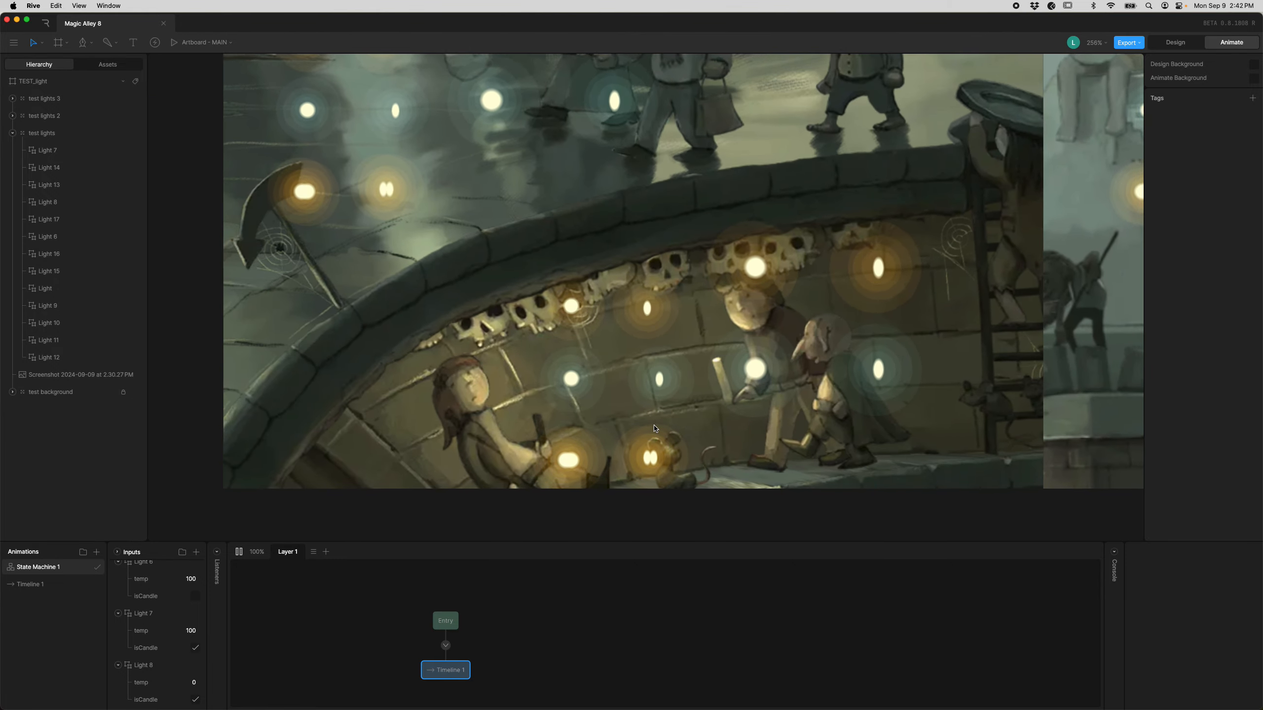
scroll(654, 427, "up", 3)
scroll(654, 428, "down", 4)
scroll(654, 427, "down", 3)
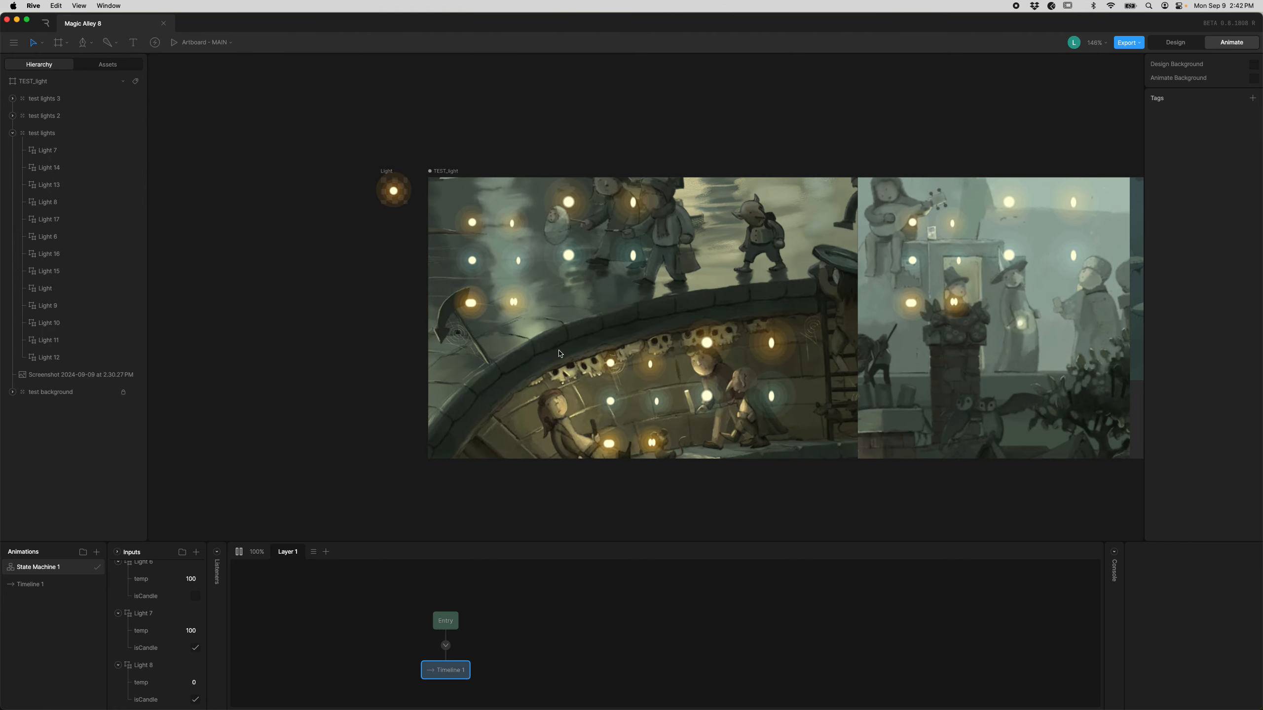
- Open the Light component's pulse animation and scrub through its timeline
left_click(392, 191)
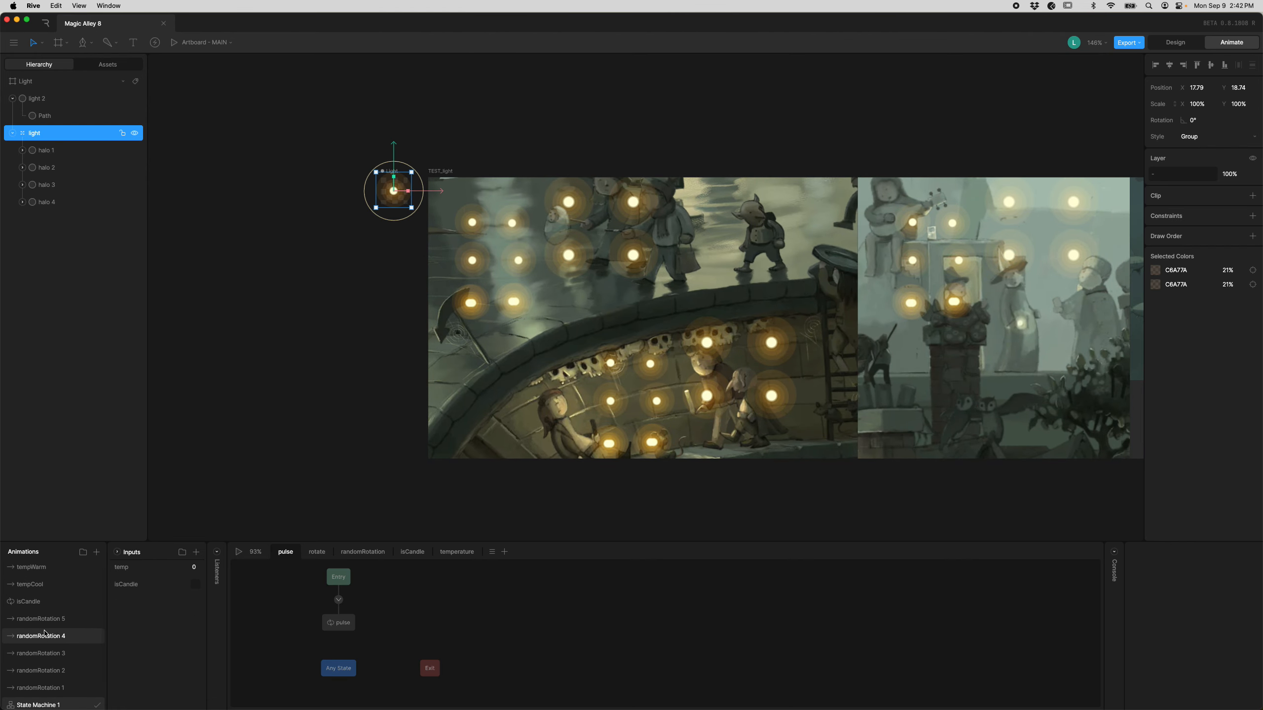
scroll(45, 635, "down", 2)
left_click(47, 685)
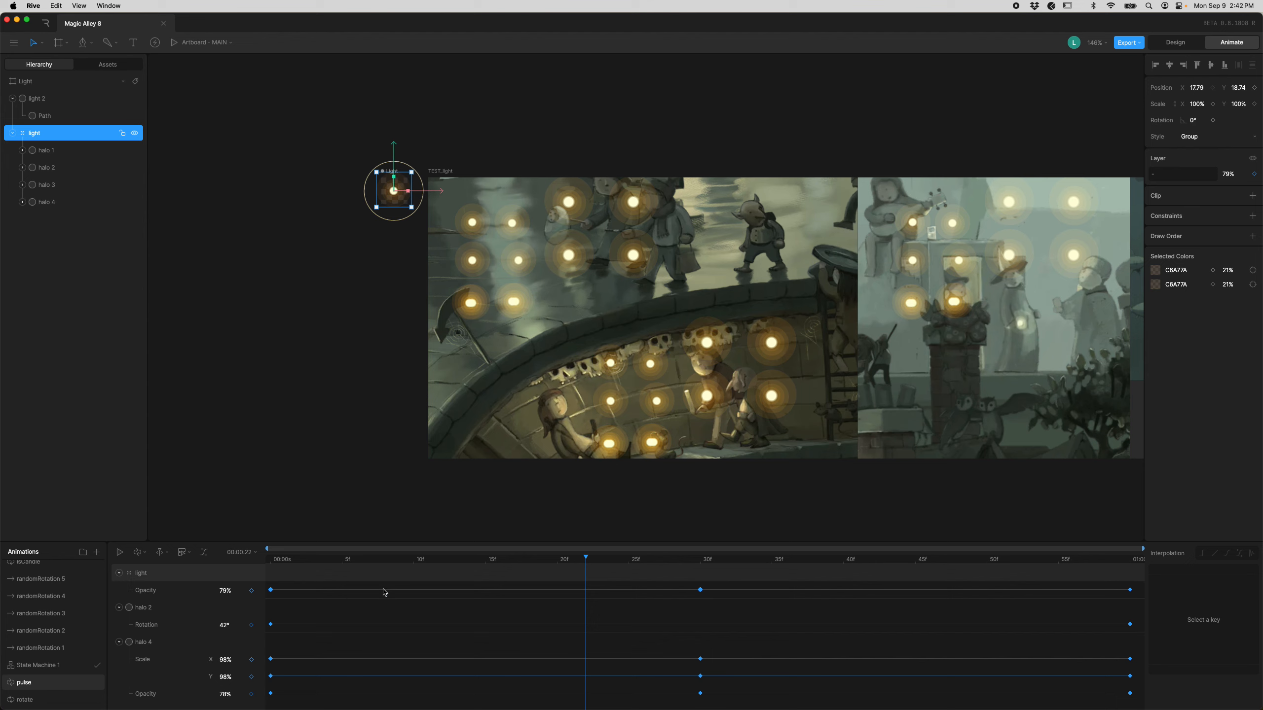
left_click_drag(592, 563, 370, 546)
scroll(68, 644, "up", 2)
- Open the Light component's isCandle animation and play it from the start to examine the flame up close
left_click(28, 601)
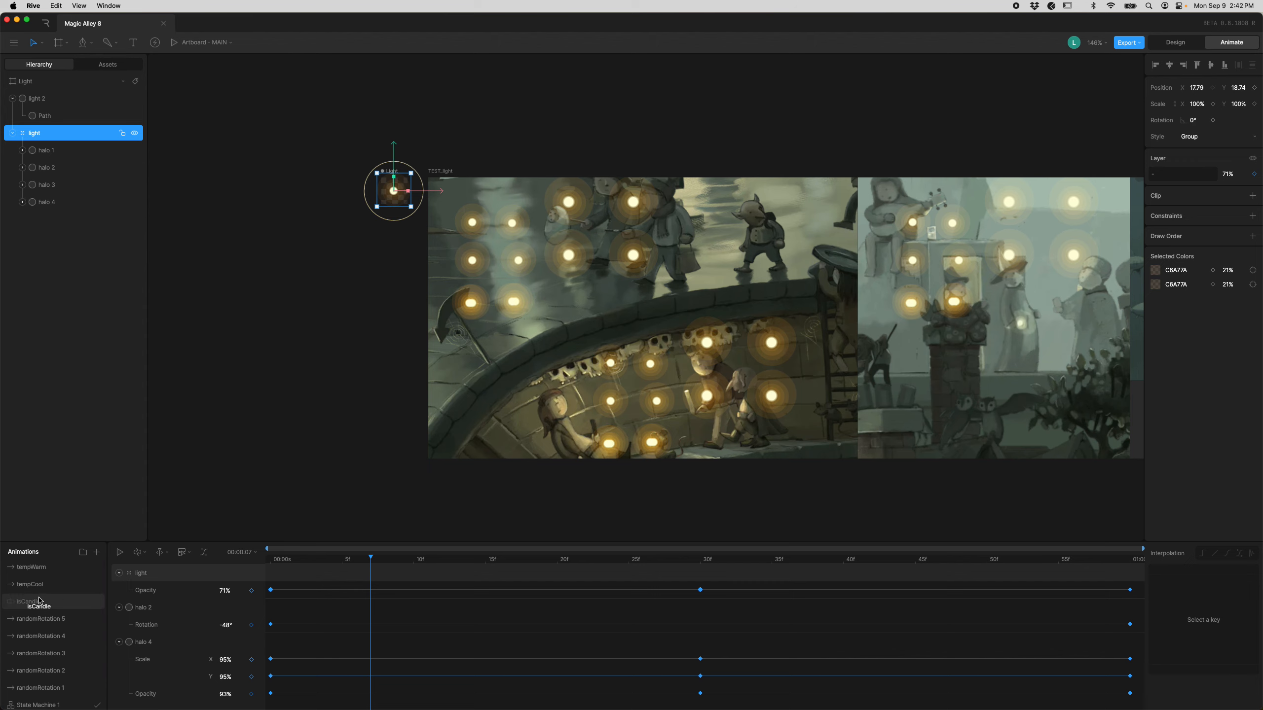
left_click_drag(356, 561, 272, 556)
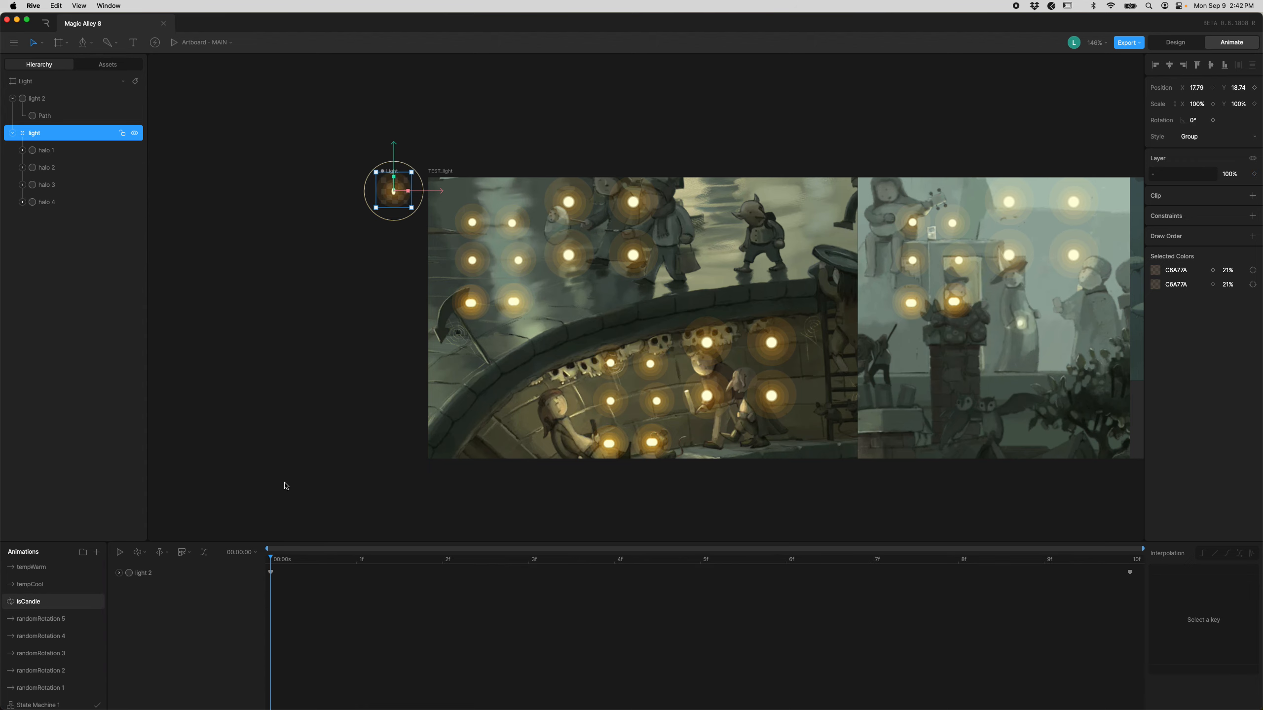
key("space")
key("space")
scroll(395, 189, "up", 10)
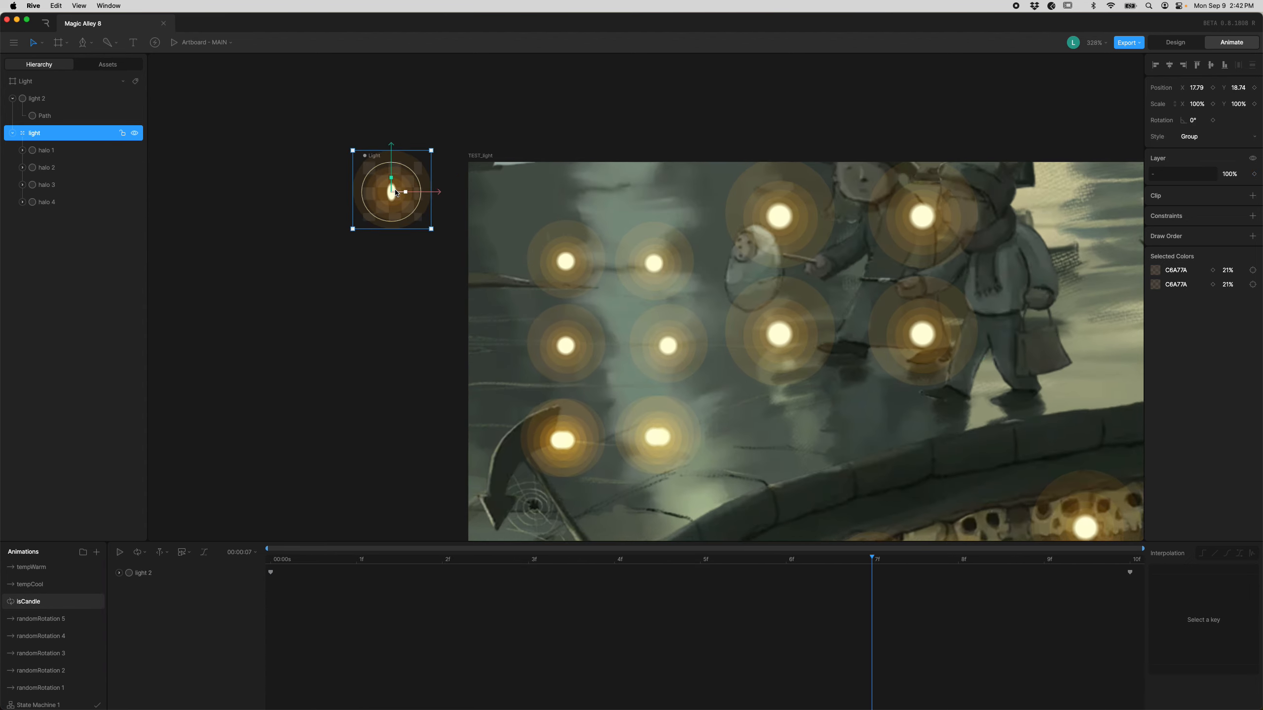
key("space")
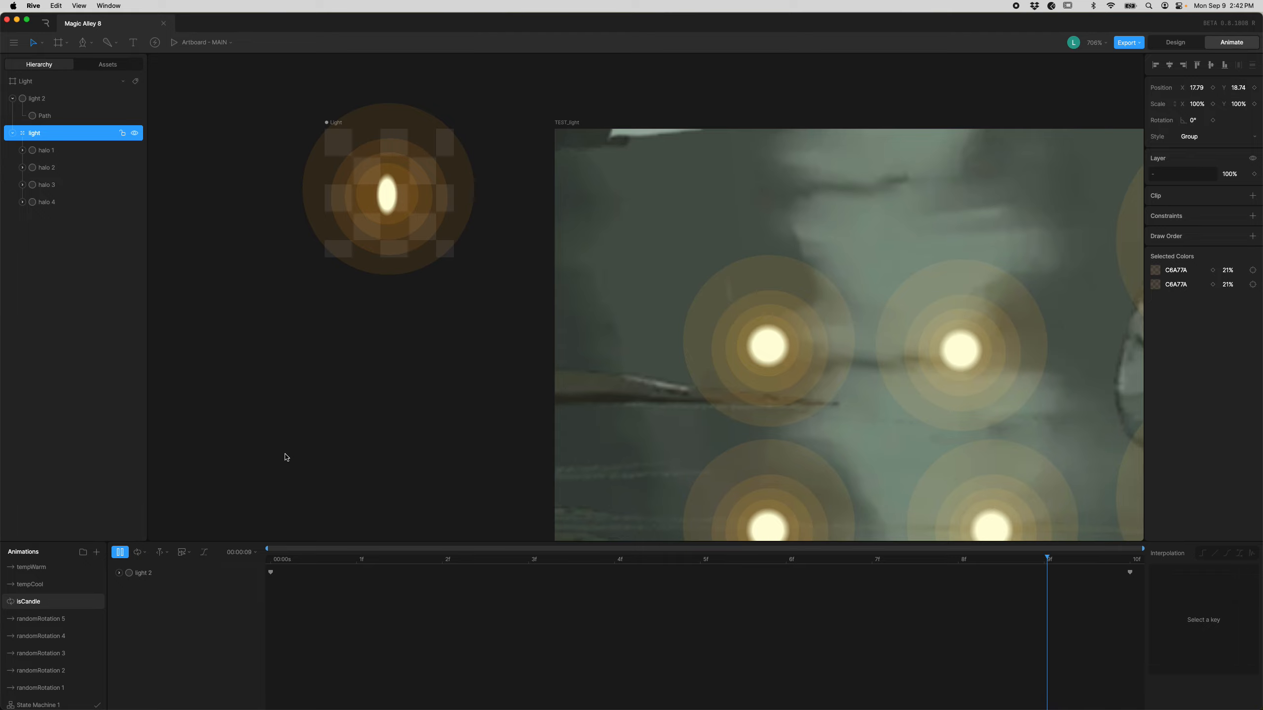
key("space")
left_click_drag(277, 564, 3, 478)
key("space")
key("space")
left_click_drag(305, 555, 257, 560)
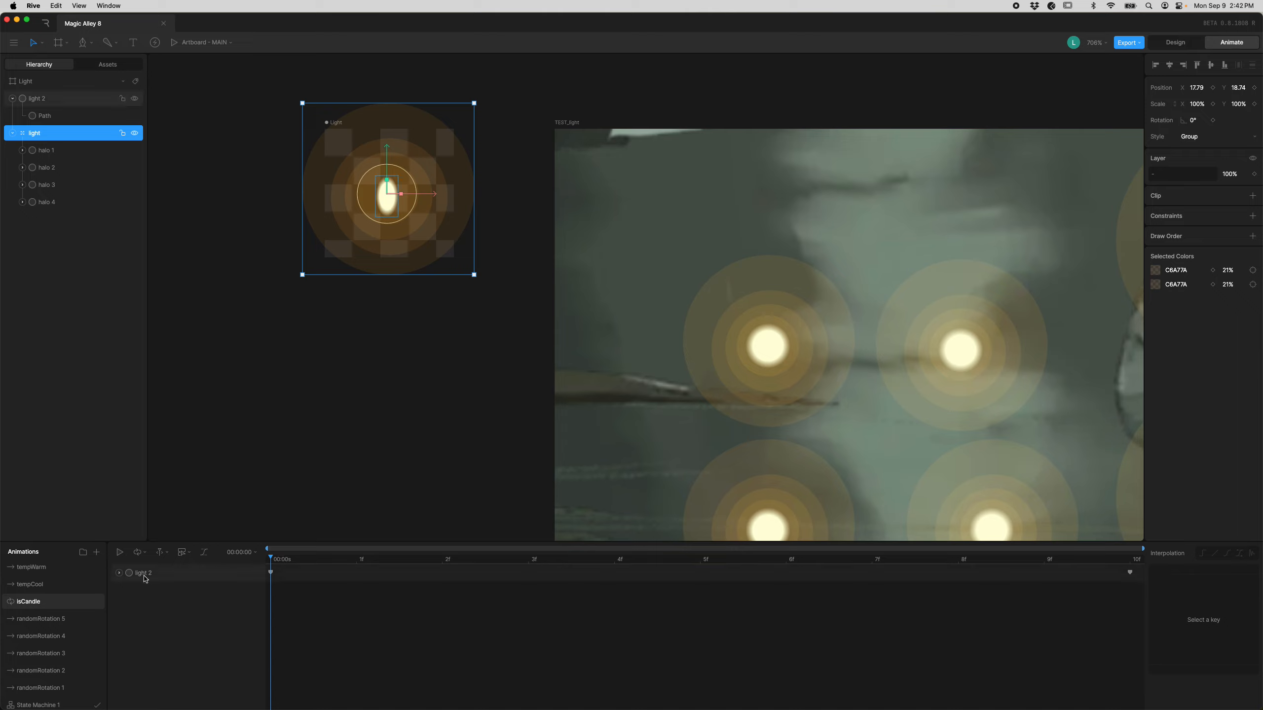
- Lower the Y scale of light 2 at the first key of the isCandle animation and preview the flame
left_click(119, 573)
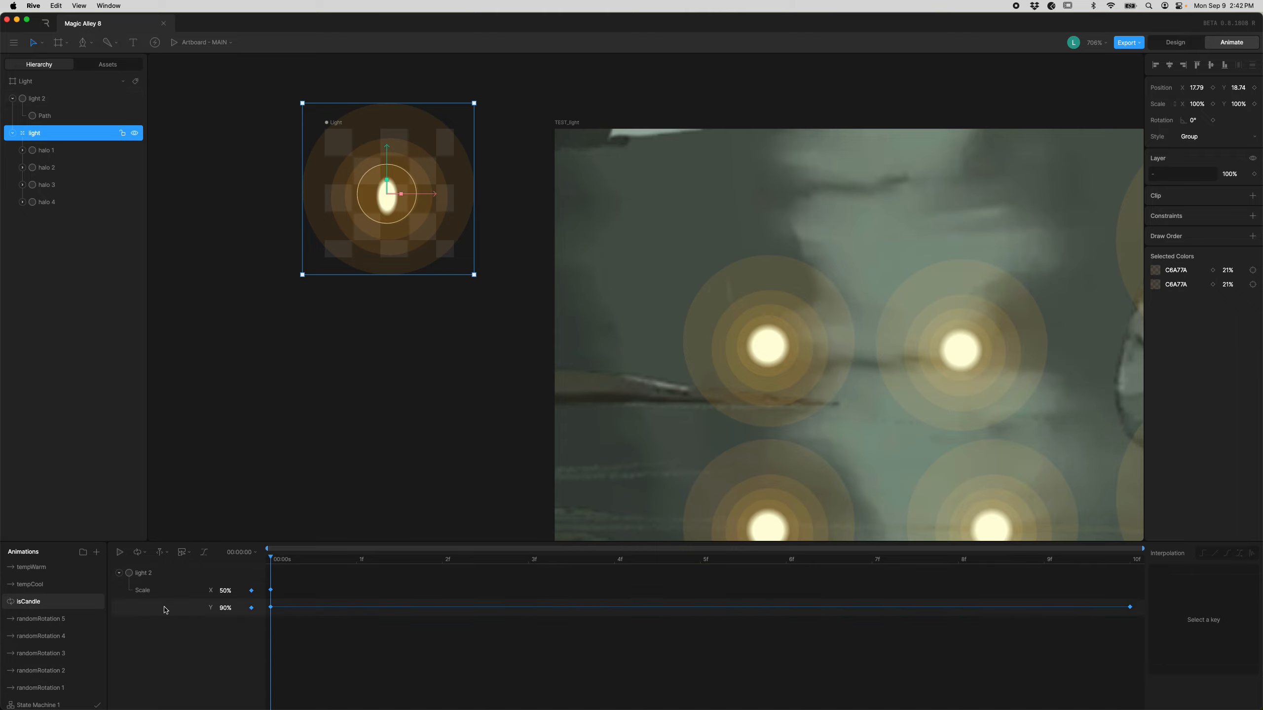
left_click(234, 606)
key("Down")
key("Down")
key("Down")
key("Down")
left_click(336, 519)
key("space")
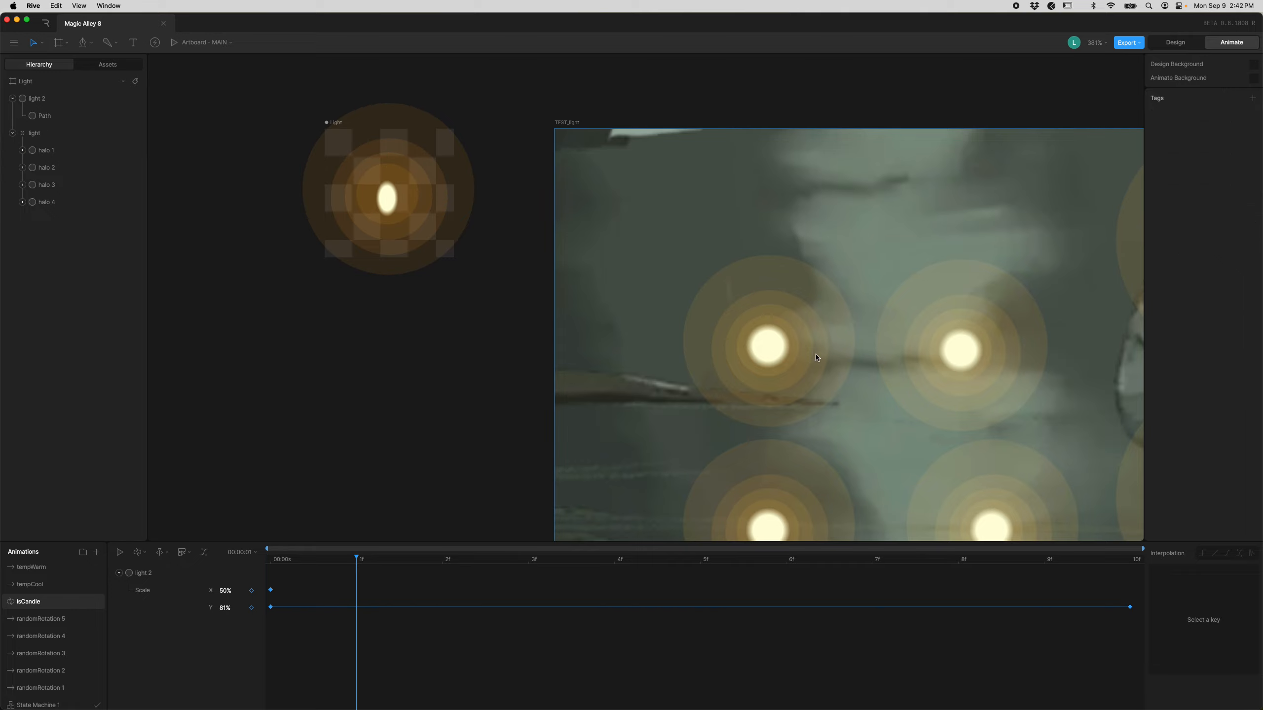
- Return to the TEST_light artboard and play its state machine to check the adjusted candle lights
scroll(818, 356, "down", 5)
left_click_drag(960, 417, 583, 242)
left_click(778, 286)
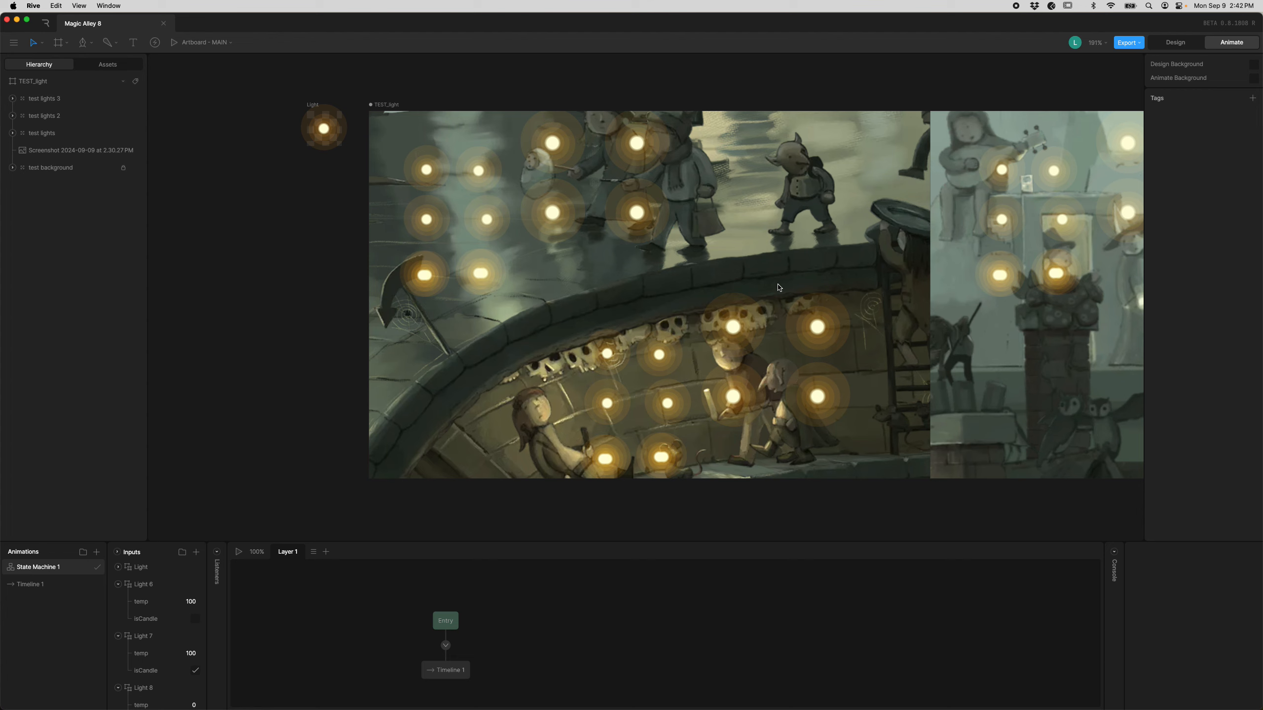
key("space")
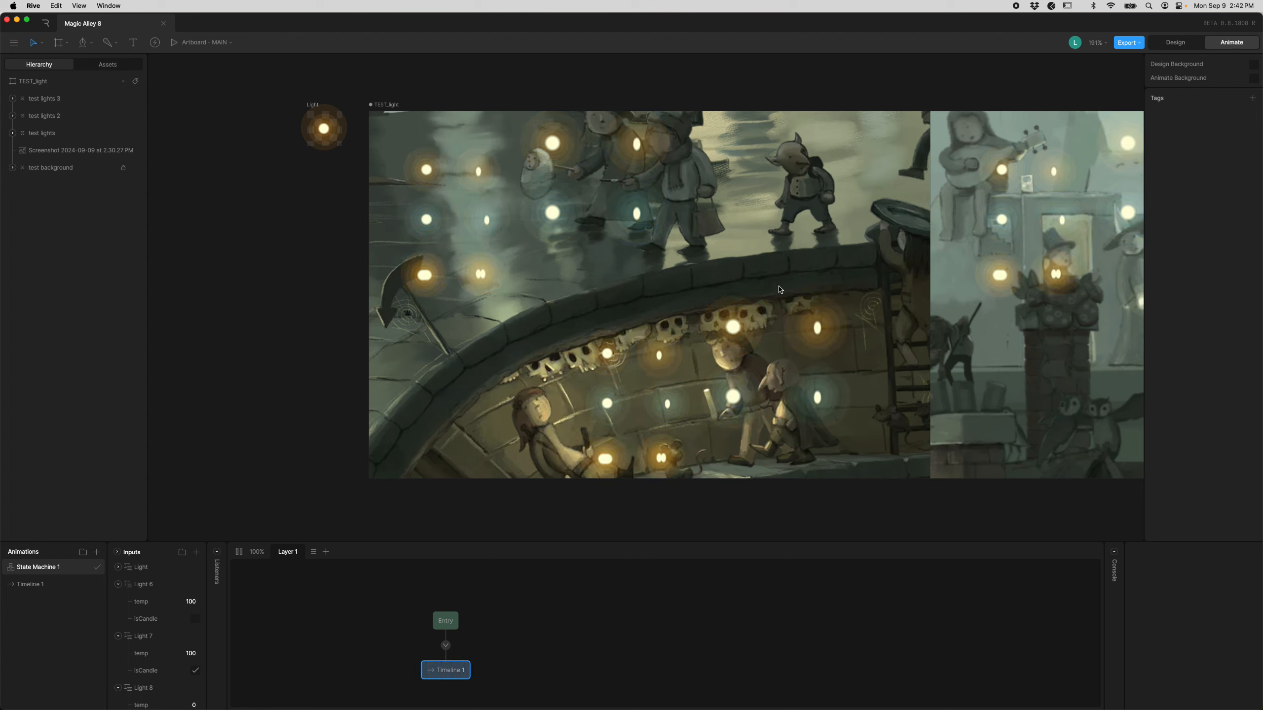
key("space")
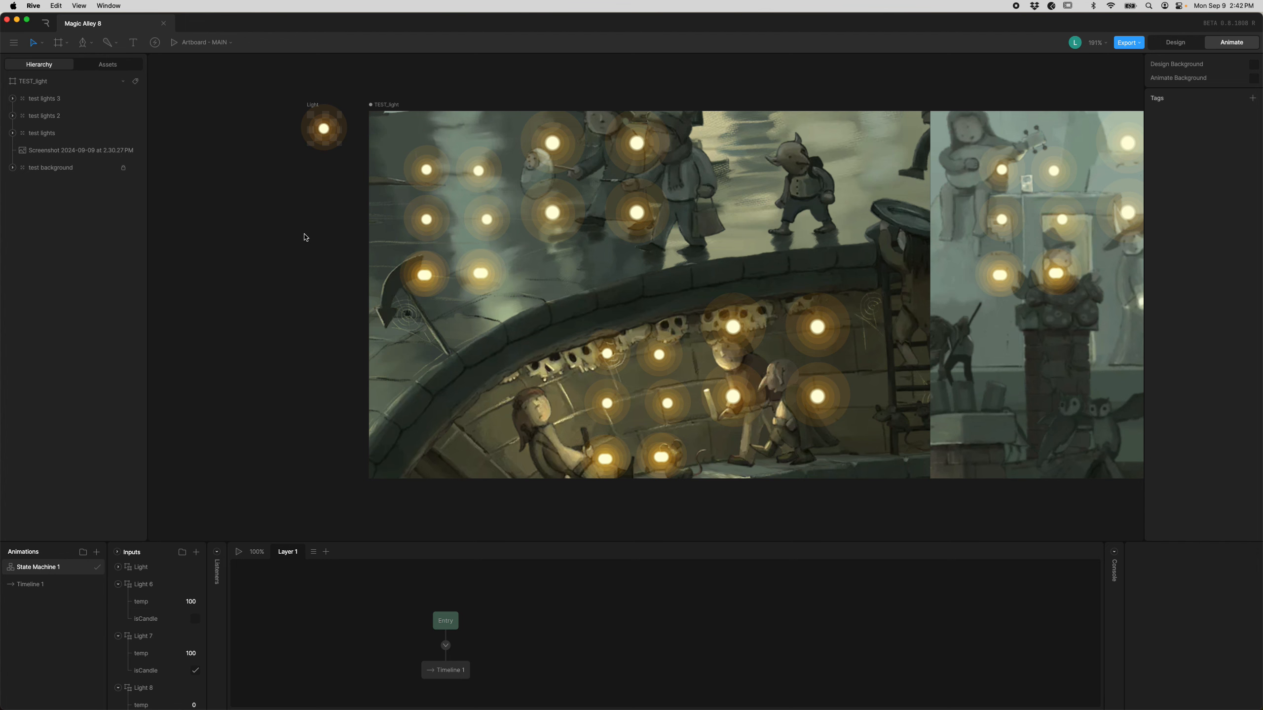
- Set the playback speed of the Light component's isCandle animation to 0.3
scroll(305, 238, "up", 3)
left_click(314, 80)
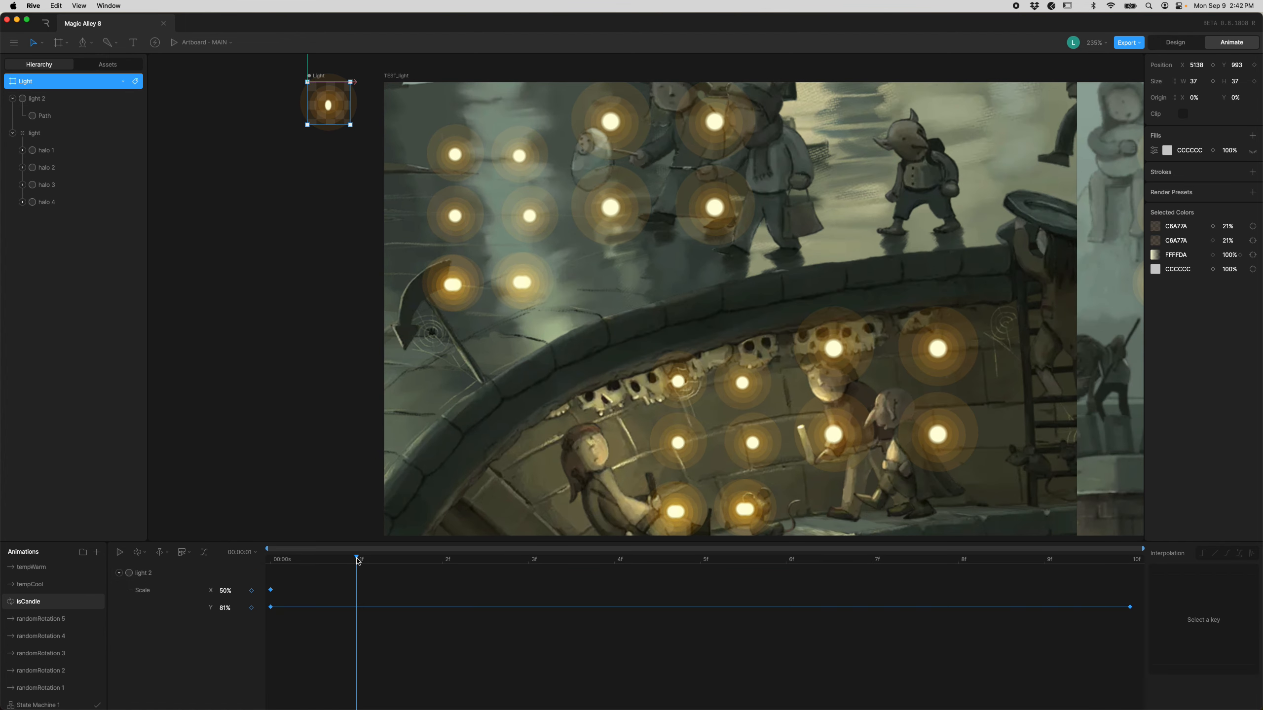
left_click_drag(358, 560, 271, 560)
left_click(241, 552)
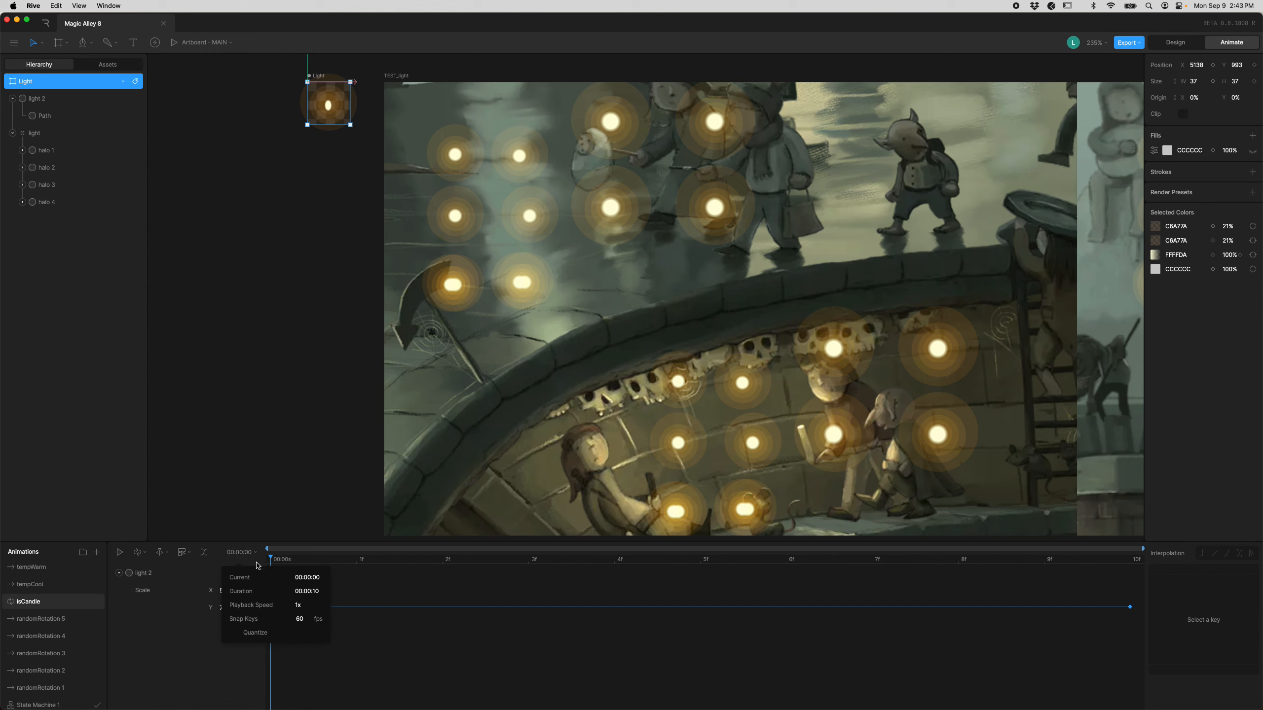
left_click(318, 605)
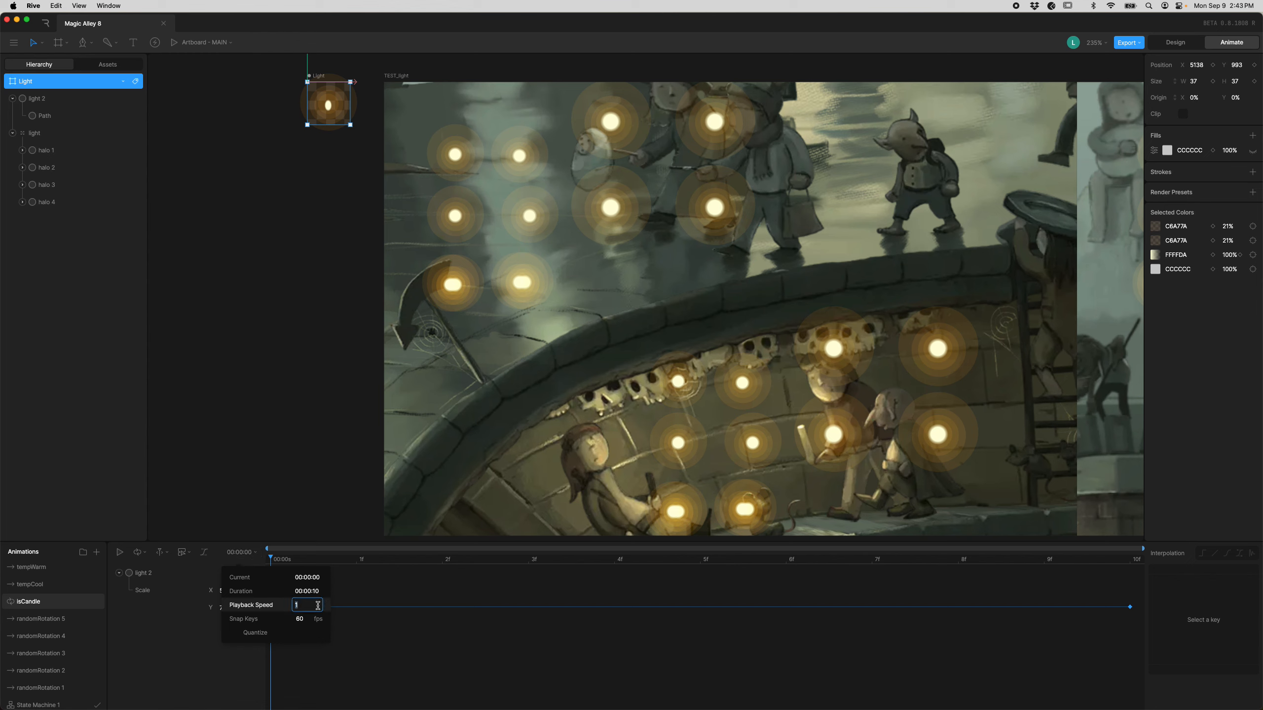
type(".3")
key("Return")
- Return to the TEST_light artboard and inspect the Timeline 1 state's settings in its state machine
left_click(515, 311)
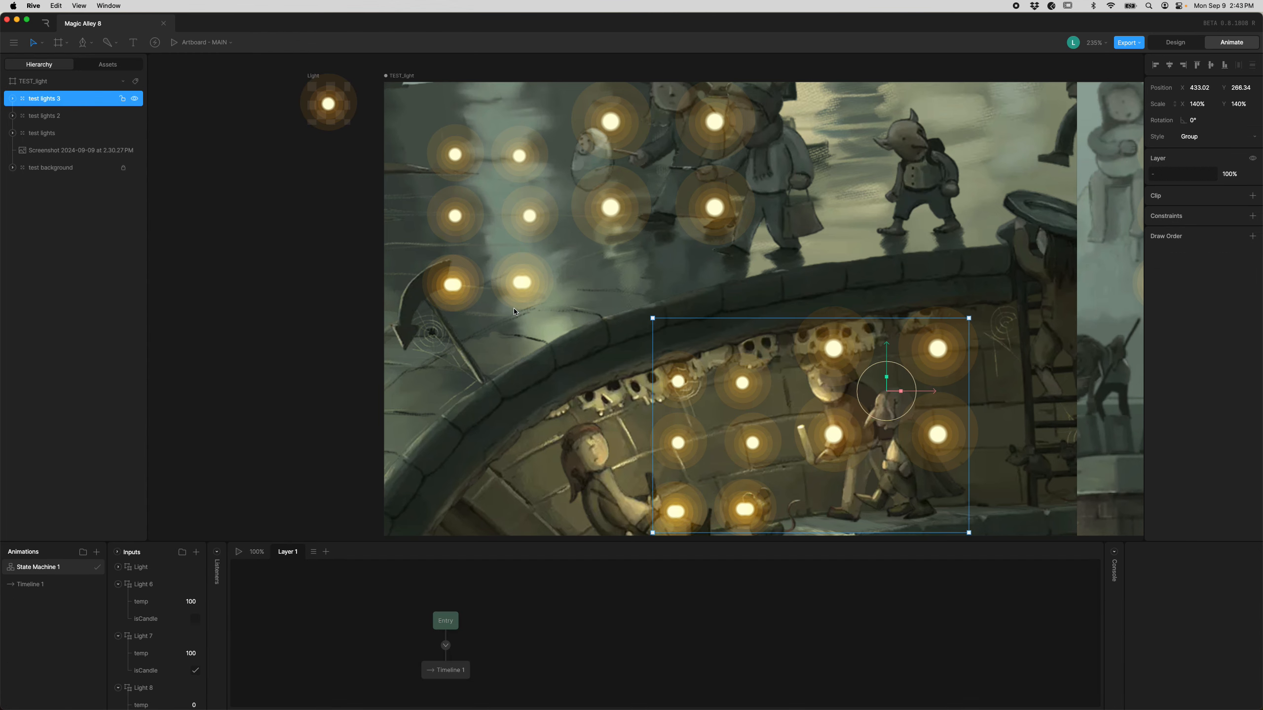
left_click(598, 352)
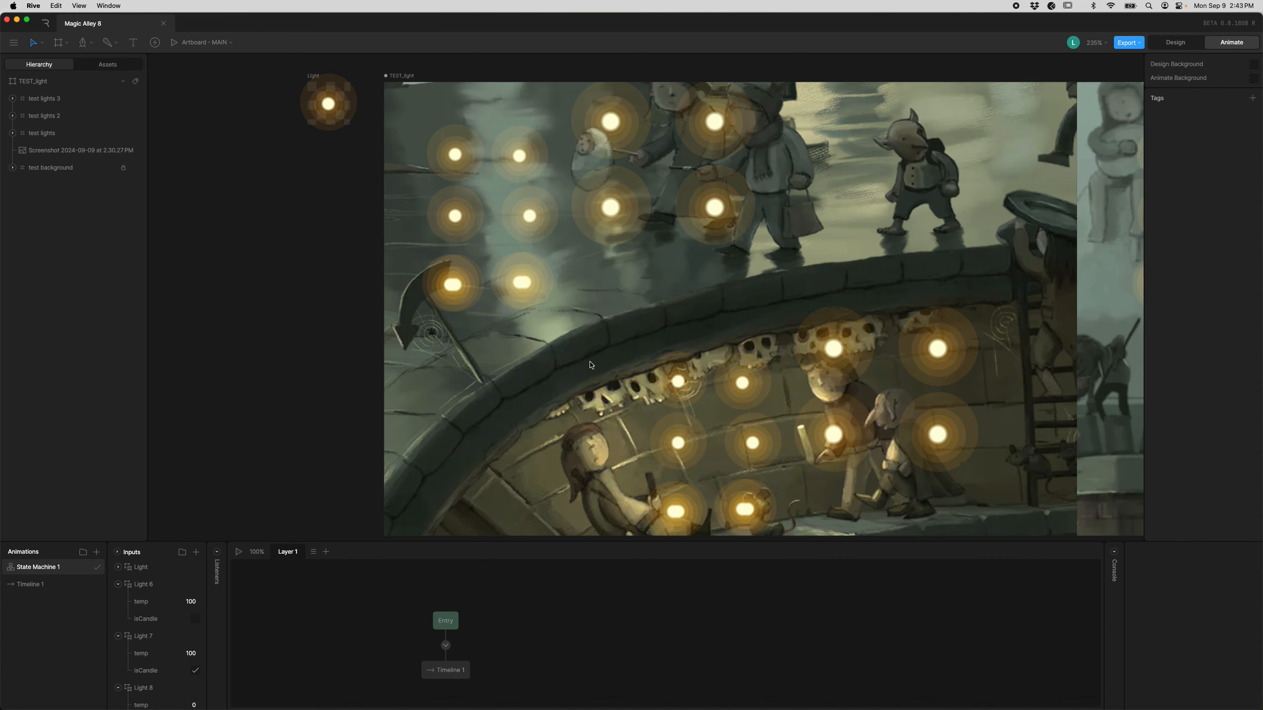
scroll(591, 366, "up", 1)
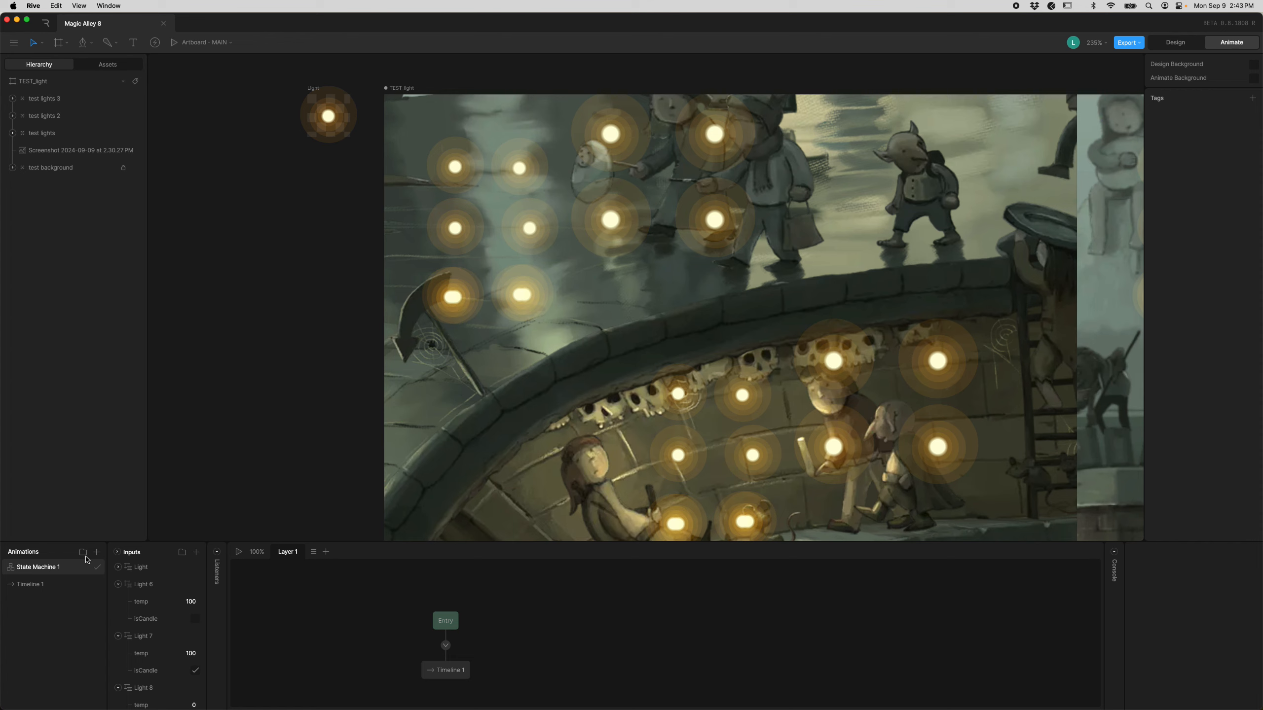
left_click(445, 673)
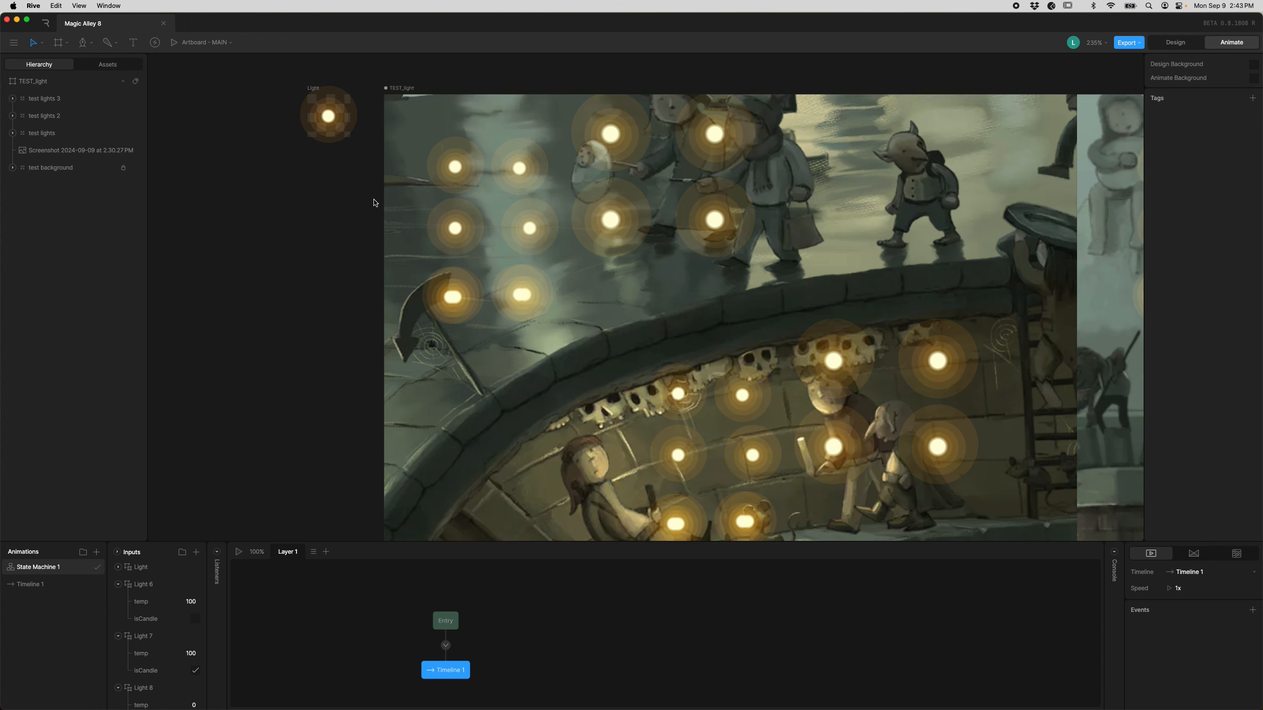
- Play the TEST_light state machine and examine the slowed candle flicker across the background scenes
left_click(523, 271)
scroll(525, 278, "down", 3)
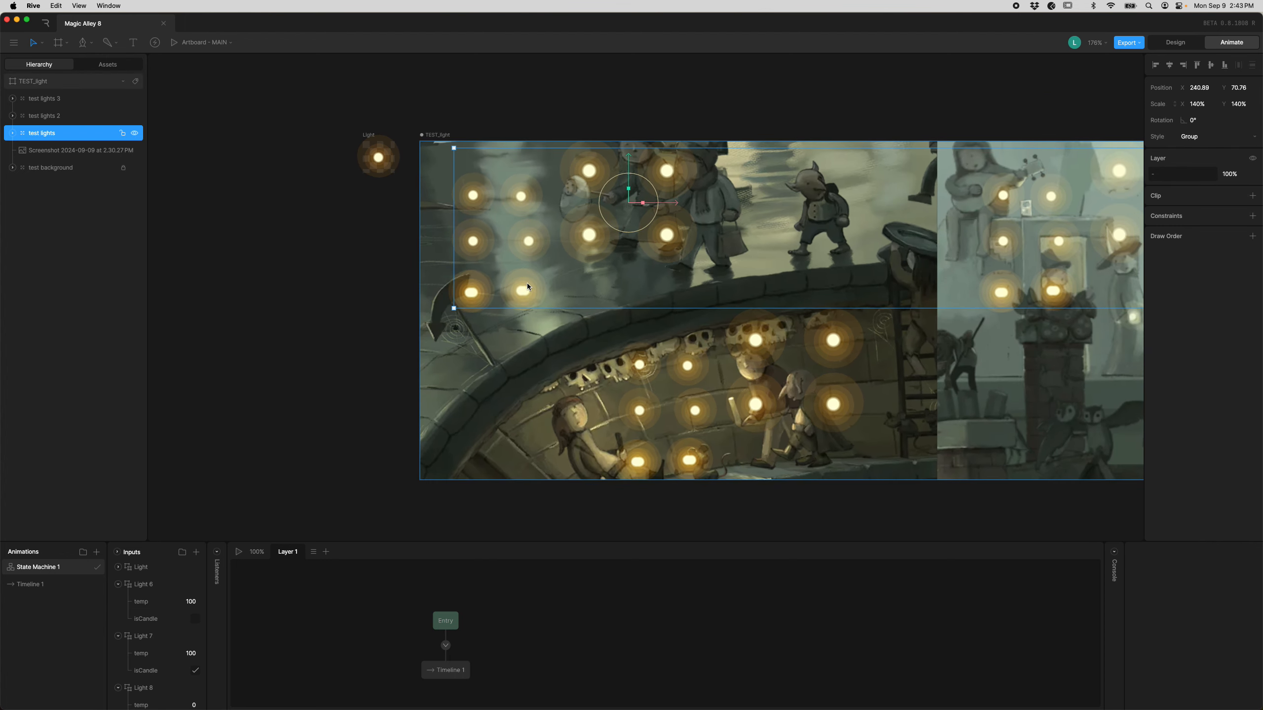
key("space")
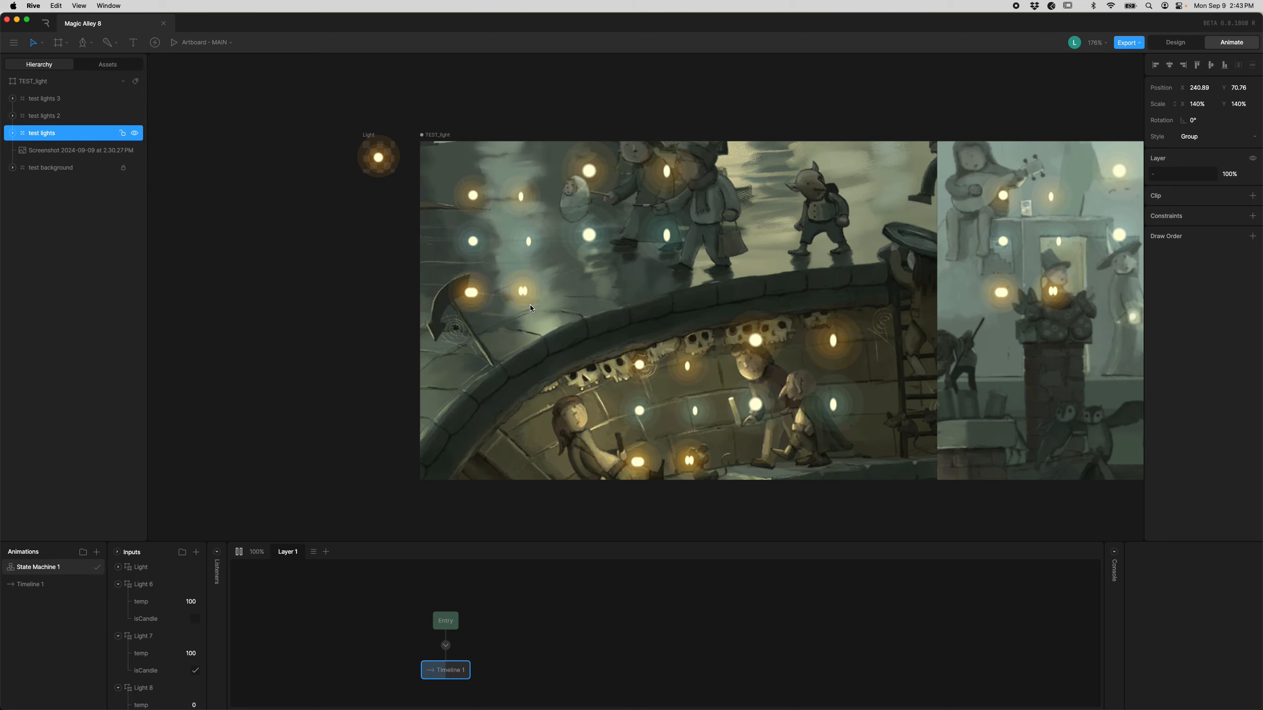
scroll(524, 291, "up", 3)
scroll(525, 291, "down", 5)
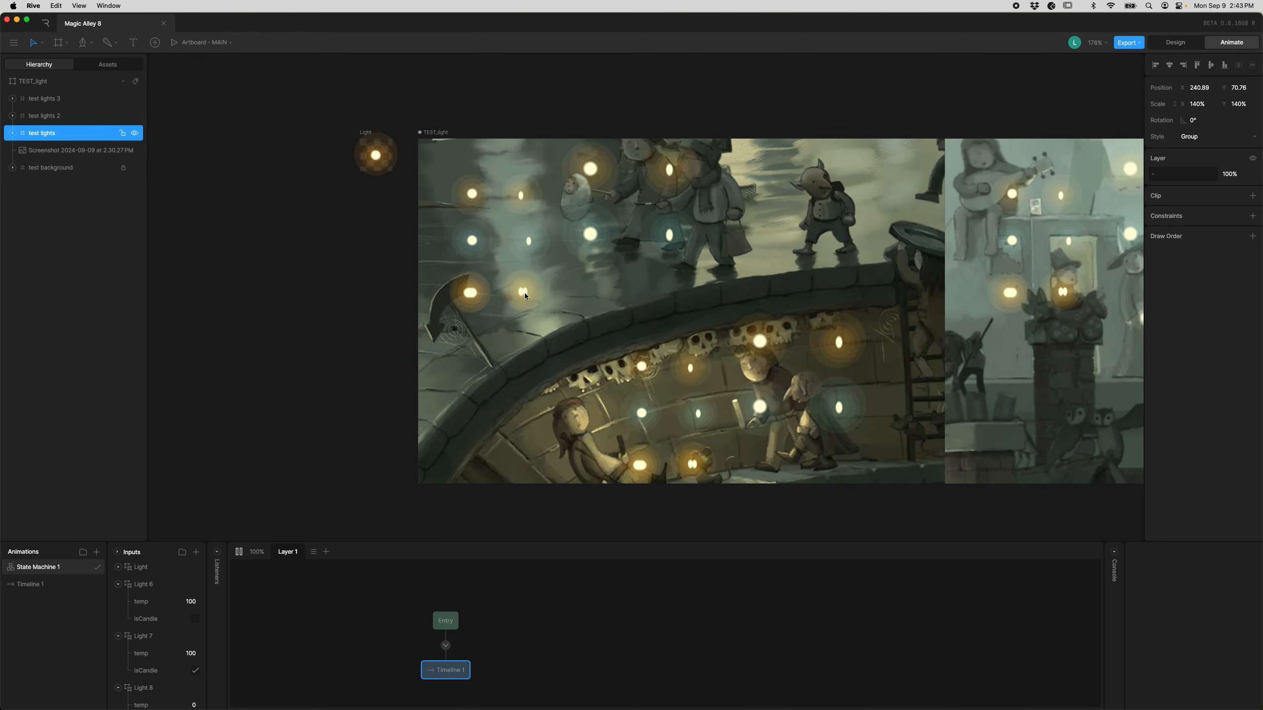
scroll(525, 291, "right", 6)
scroll(640, 348, "left", 4)
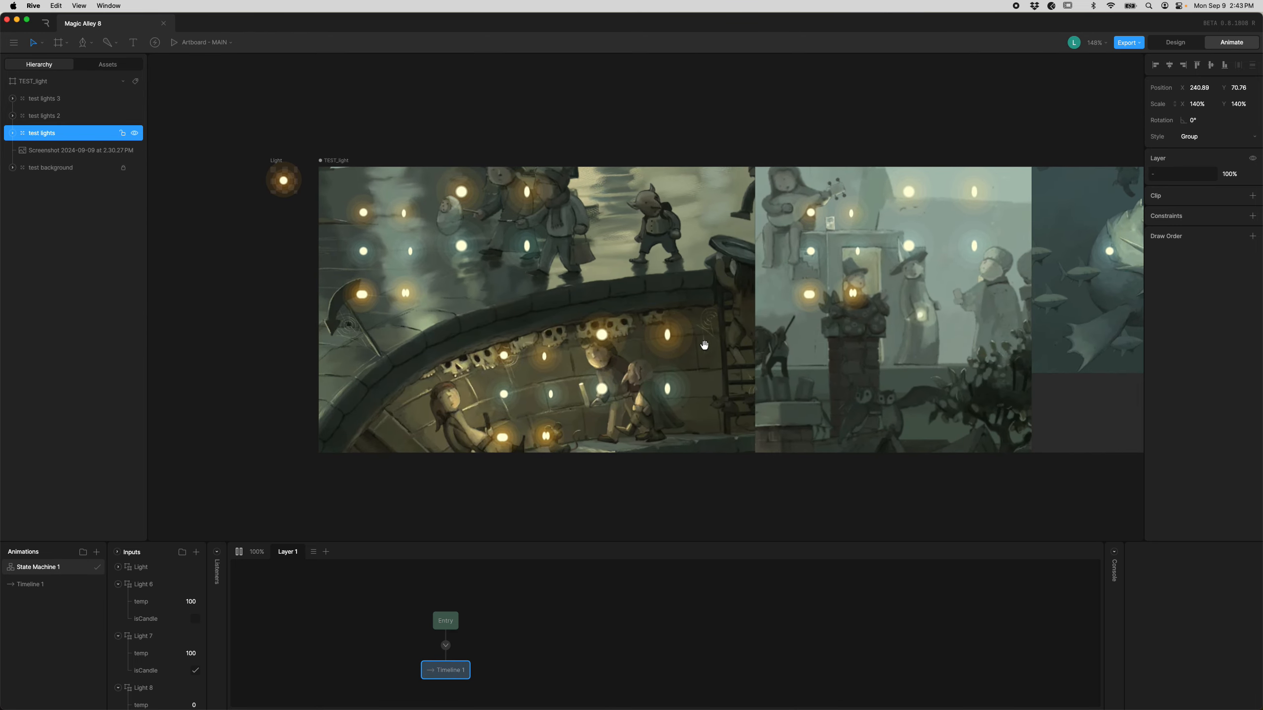
left_click(523, 314)
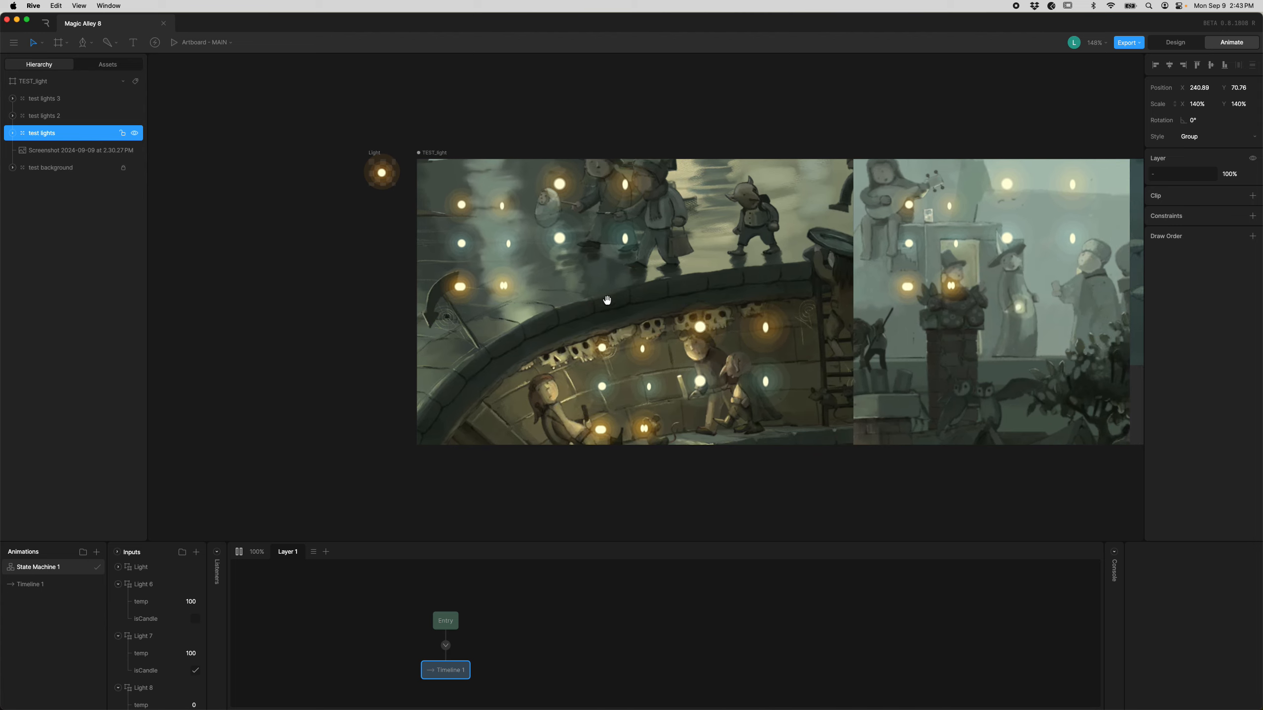